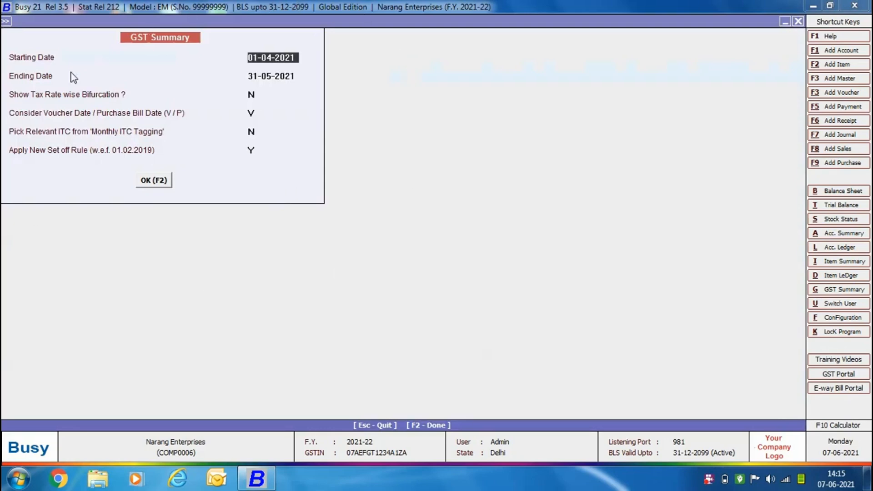
- Generate the GST Summary for 01-04-2021 to 31-05-2021 by voucher date, without rate-wise bifurcation or monthly ITC tagging, applying the new set-off rule
key("Return")
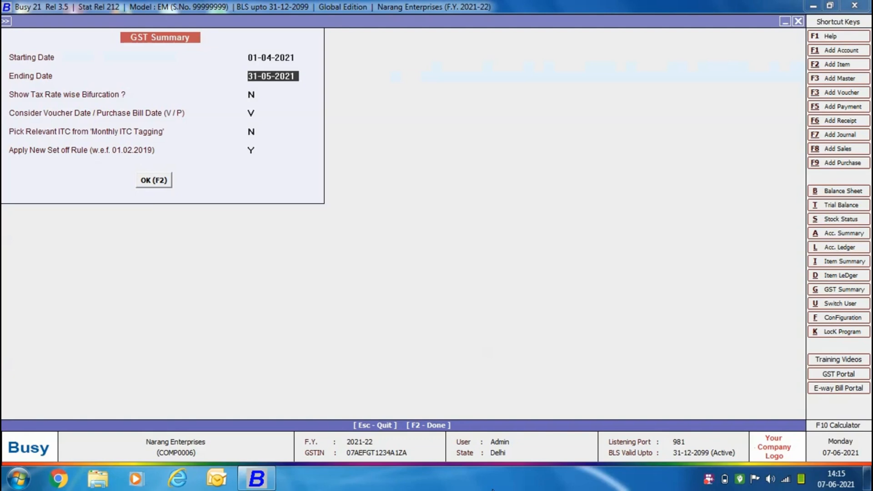
key("Return")
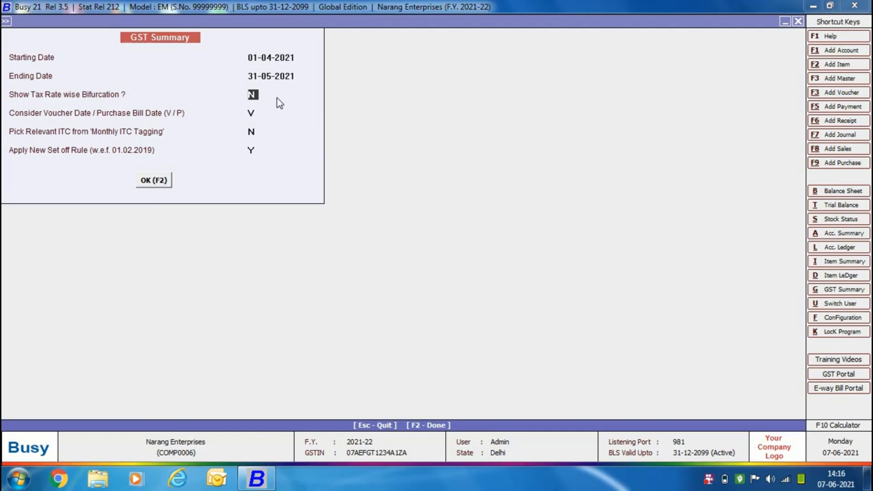
key("Return")
key("Return")
key("Return")
left_click(156, 181)
left_click(156, 182)
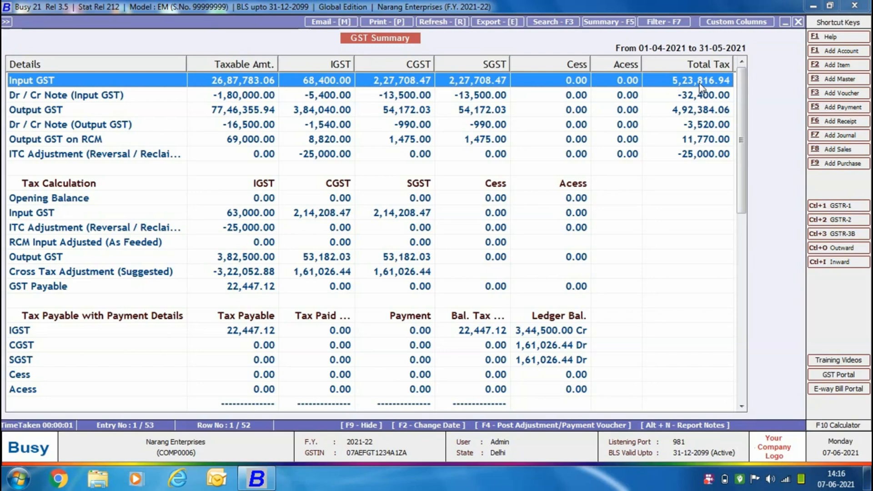
- Review the rate-wise breakdowns of Input GST and Dr / Cr Note (Input GST), returning to the summary after each
double_click(727, 82)
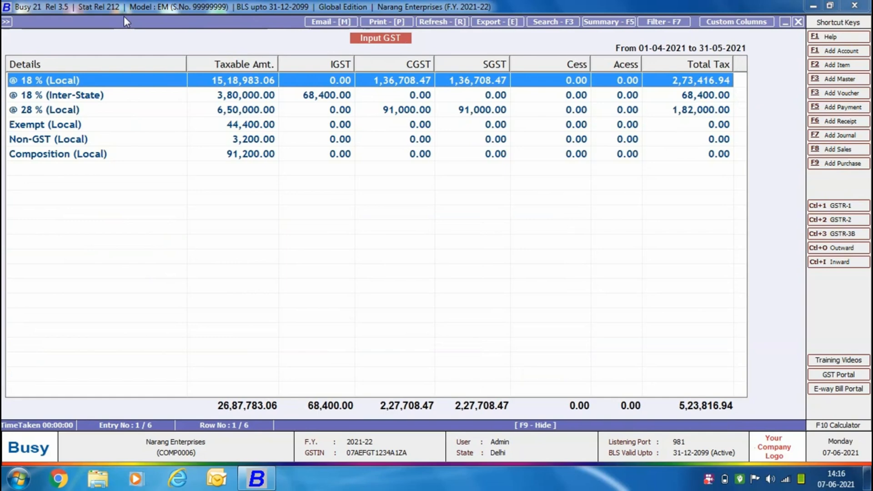
key("Escape")
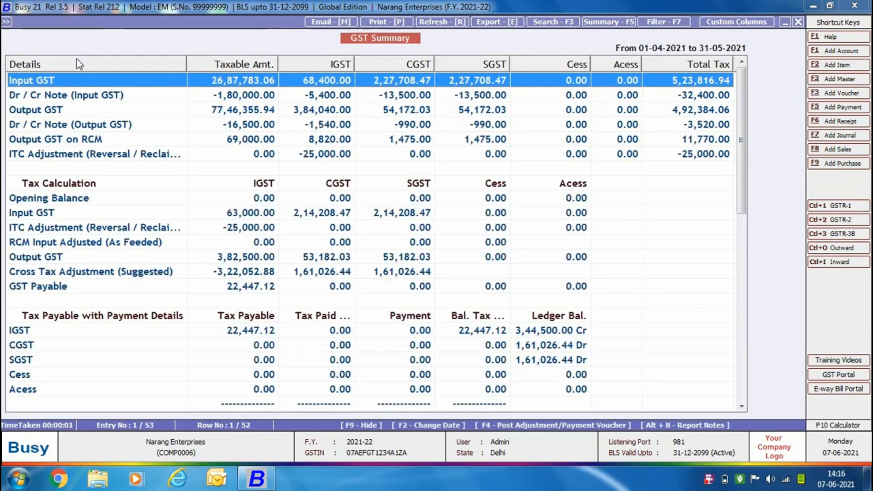
key("Down")
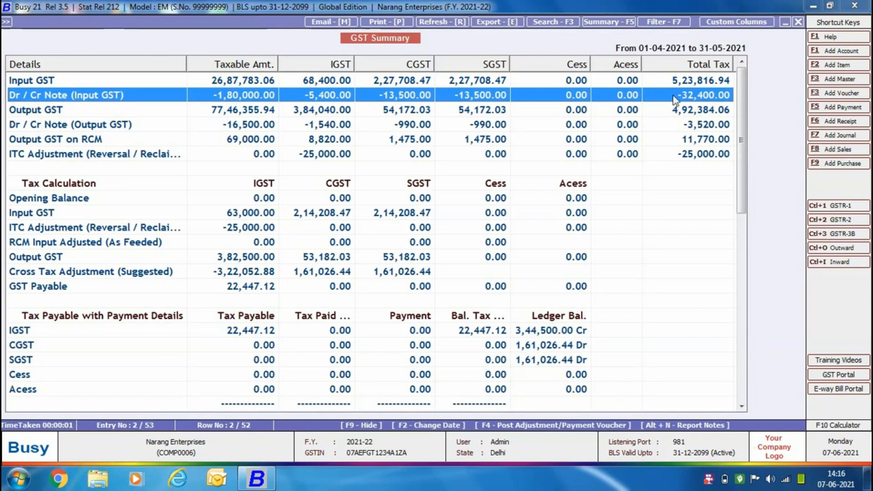
double_click(722, 95)
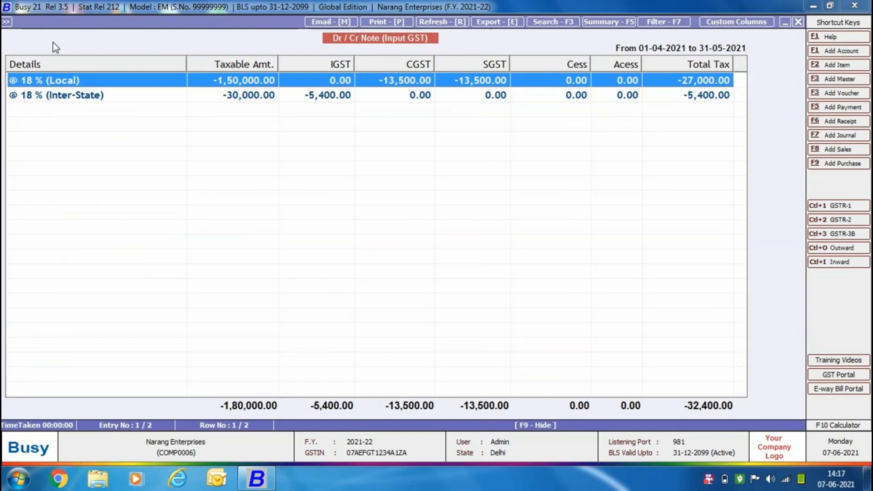
key("Escape")
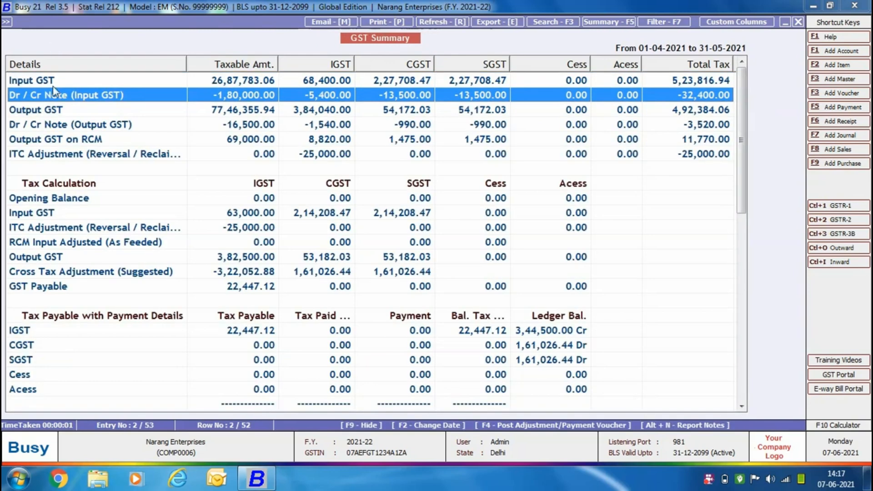
- Go through the Output GST, Dr / Cr Note (Output GST) and Output GST on RCM rows of the summary
left_click(55, 109)
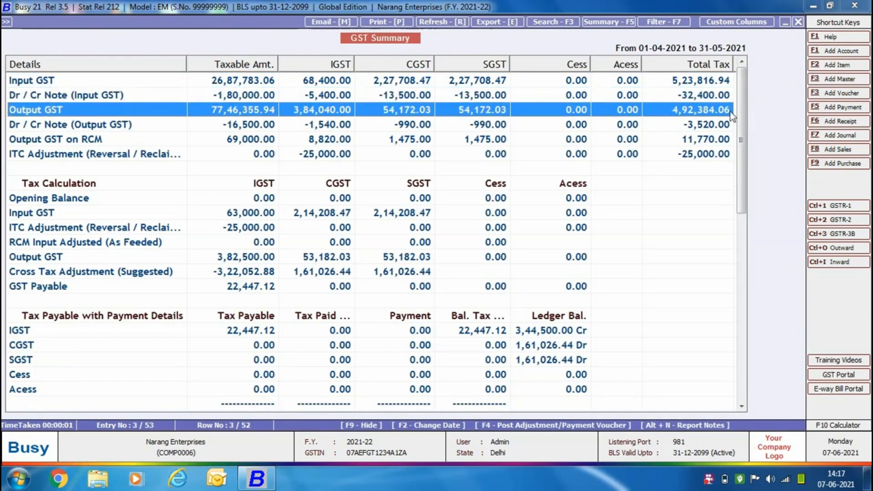
left_click(49, 122)
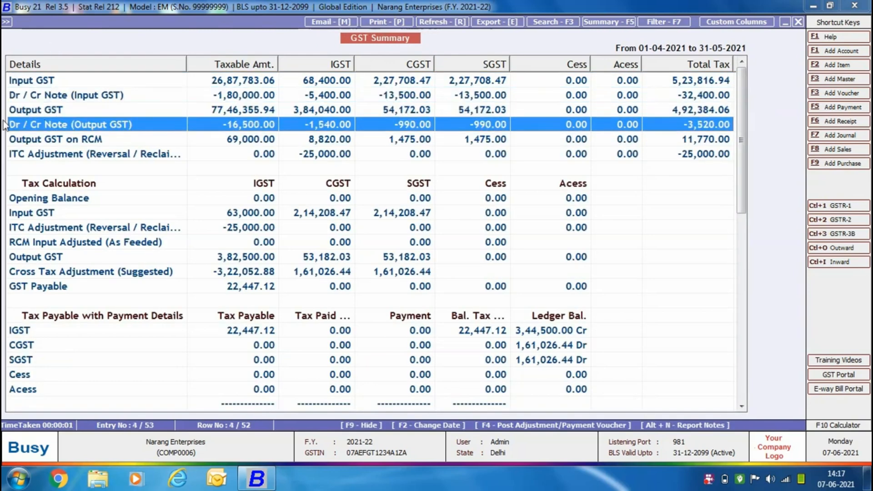
left_click(726, 136)
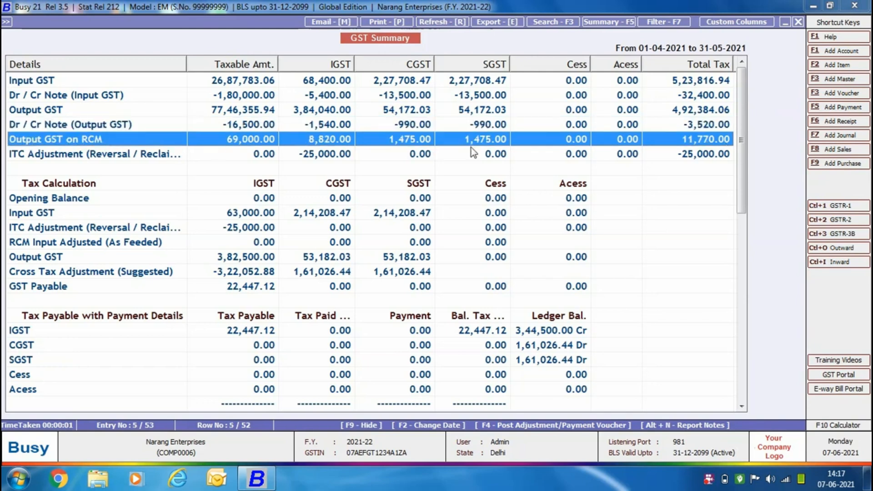
- Drill into the ITC Adjustment row down to the Rule 37(2) entry, and return to the GST Summary
key("Down")
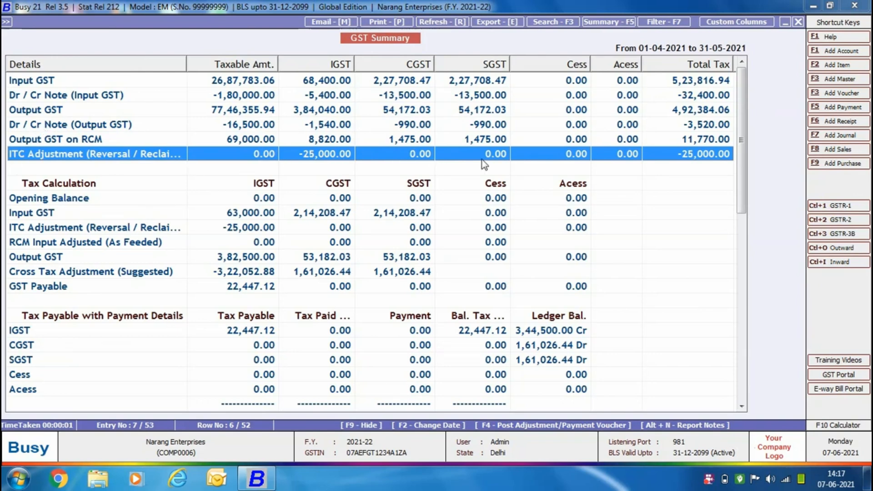
double_click(718, 159)
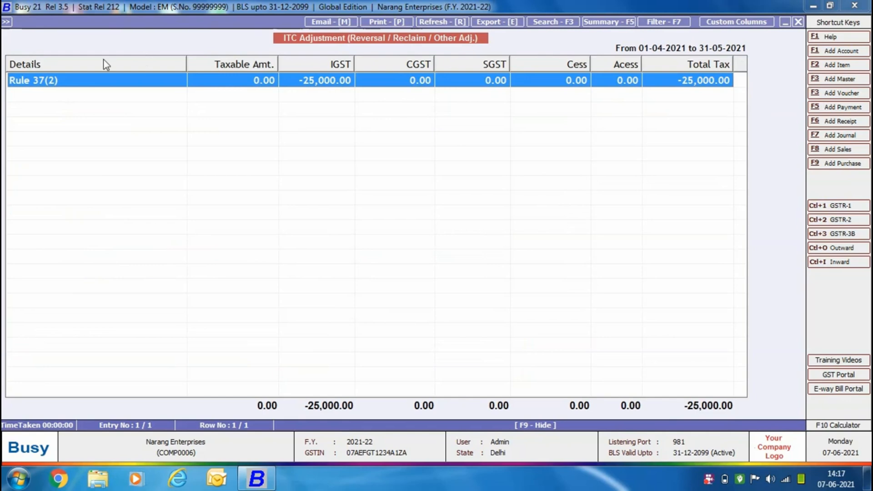
key("Return")
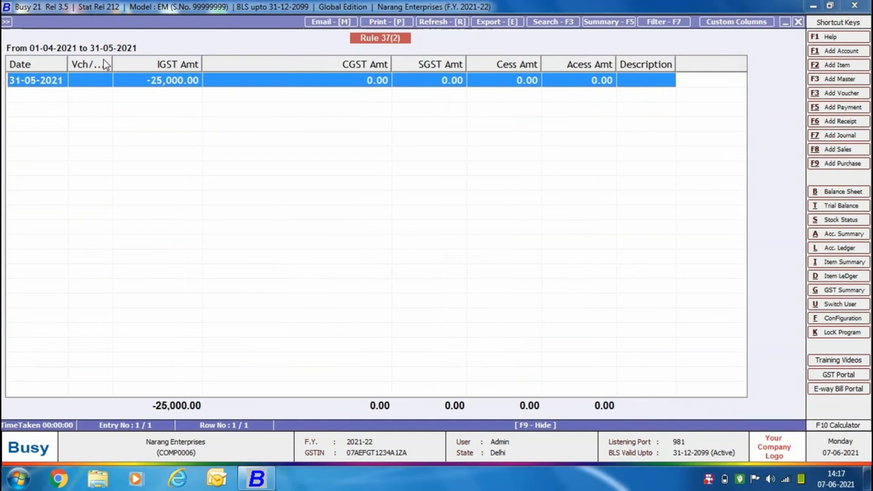
key("Return")
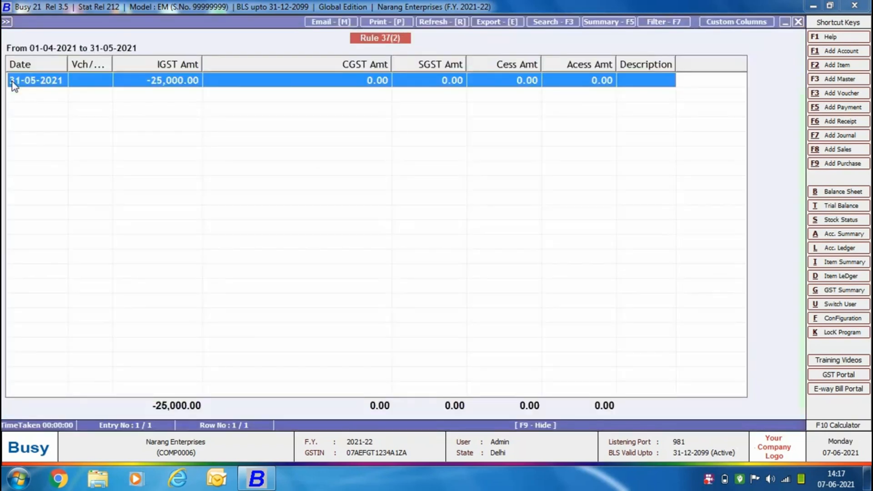
key("Escape")
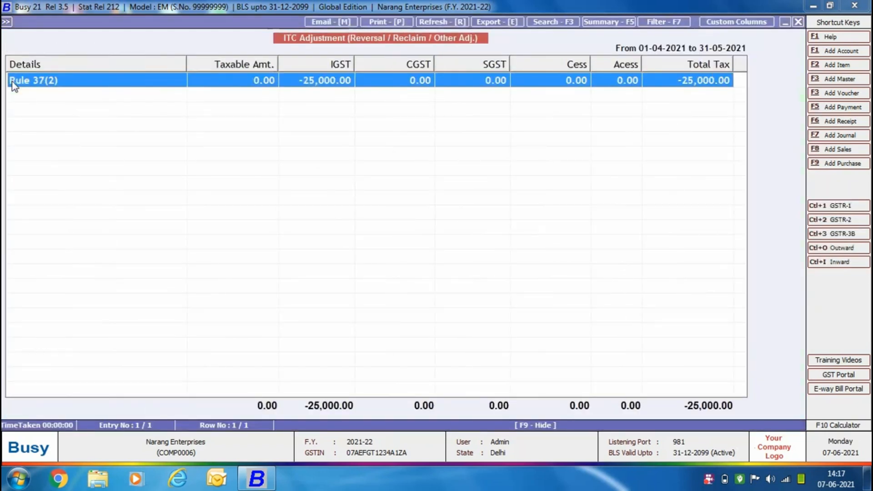
key("Escape")
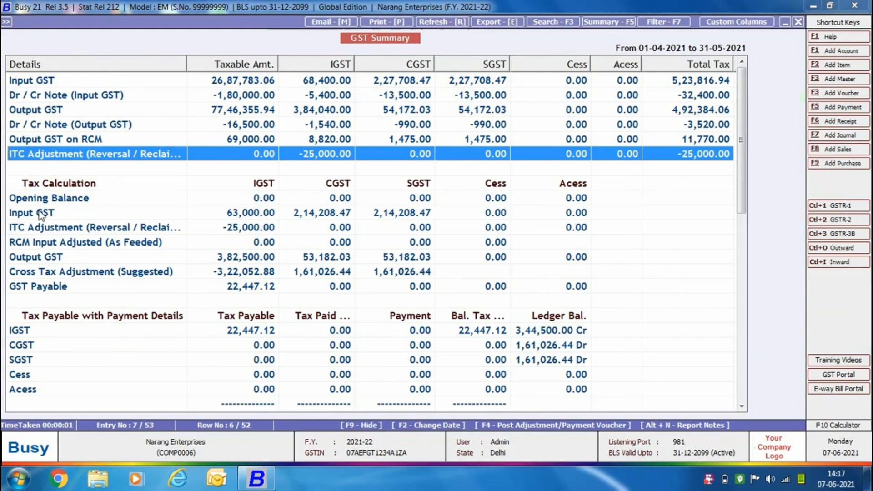
- Examine the Tax Calculation section through GST Payable and the Tax Payable with Payment Details section
key("Down")
key("Down")
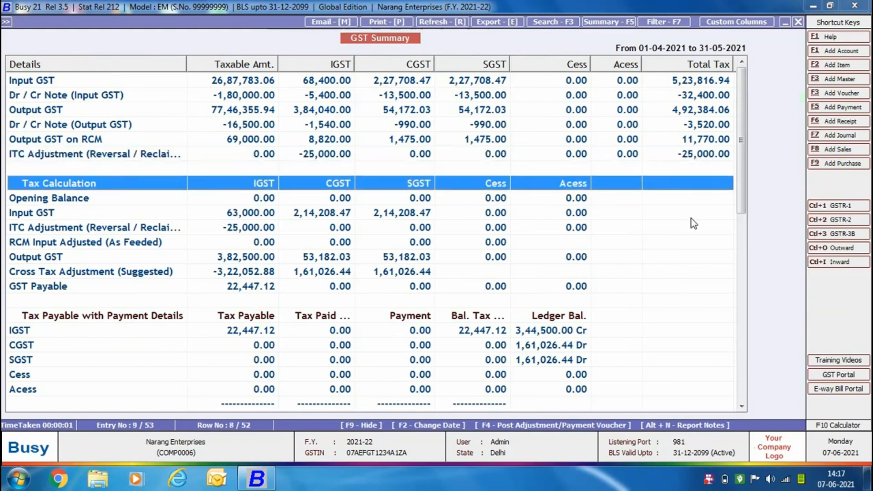
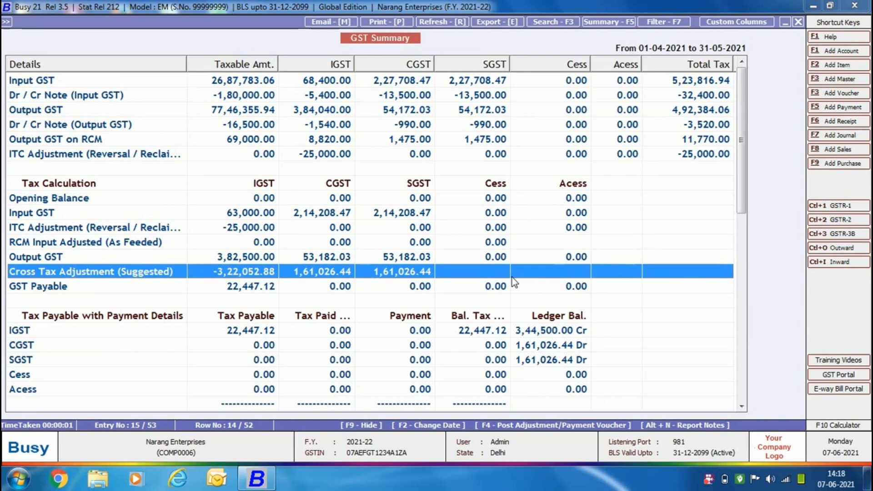
left_click(569, 285)
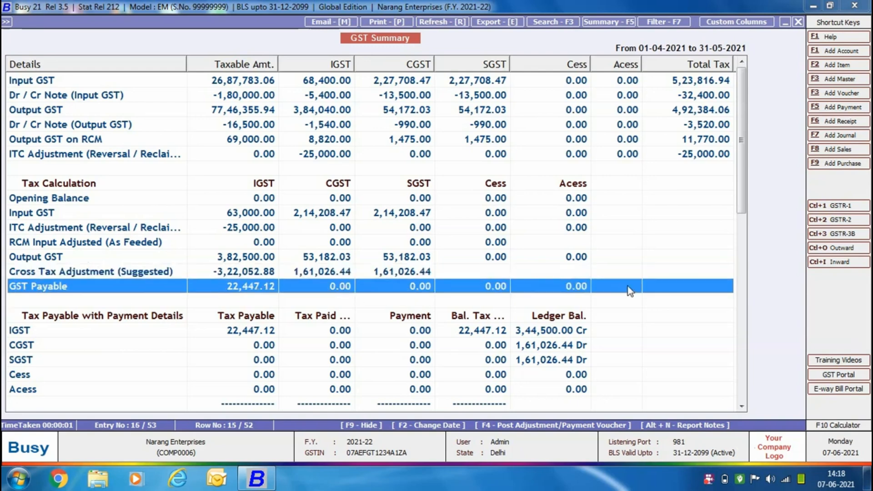
left_click(561, 312)
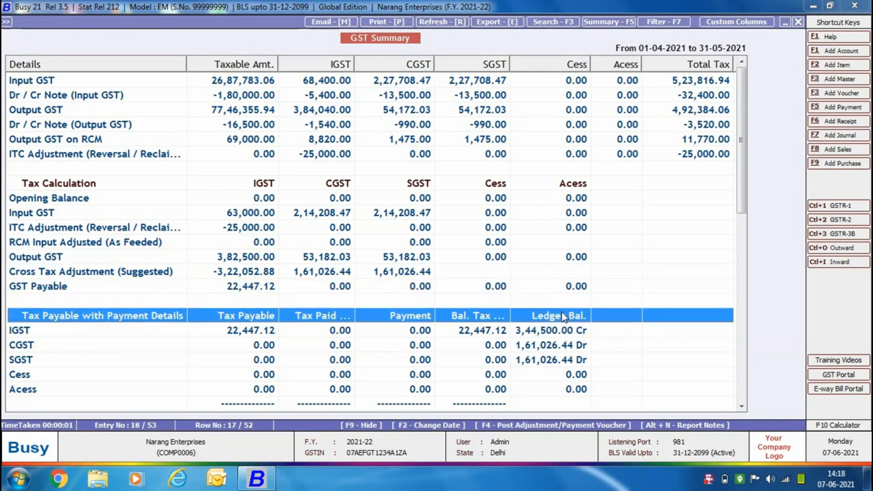
scroll(561, 312, "down", 1)
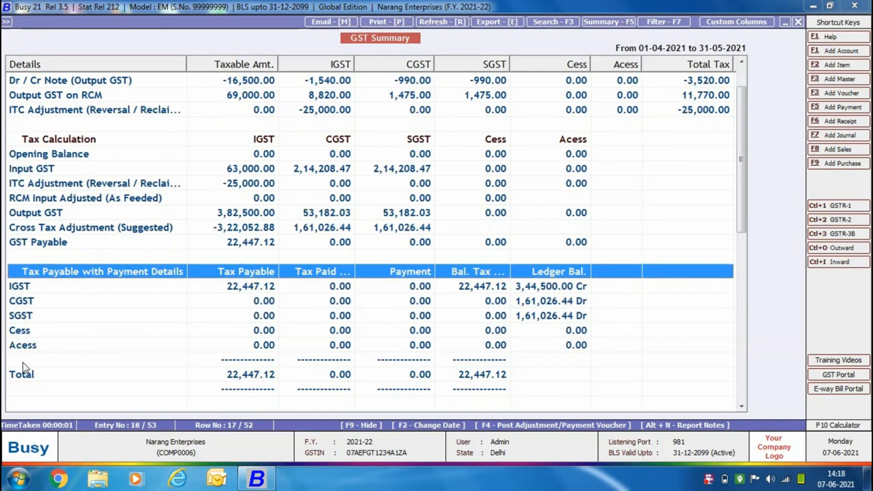
scroll(116, 280, "down", 3)
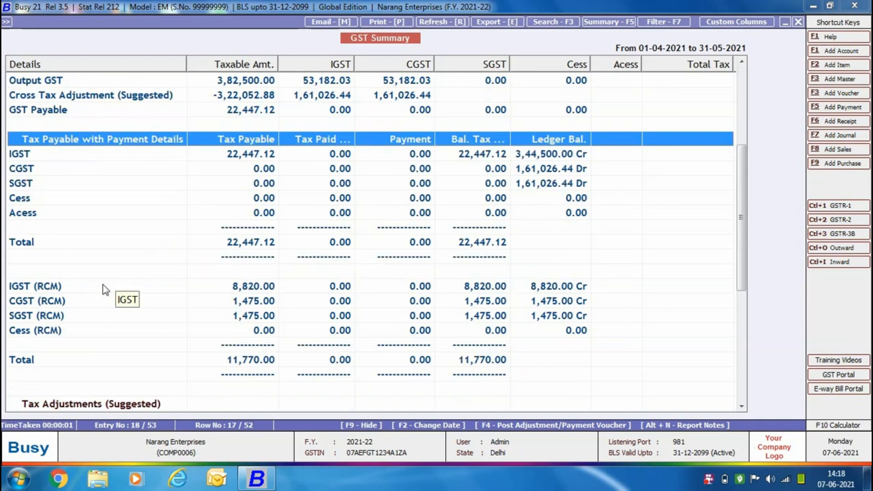
- Examine the RCM tax payable, suggested regular and RCM tax adjustments, and TDS/TCS credit sections, and return to the start of the summary
left_click(115, 282)
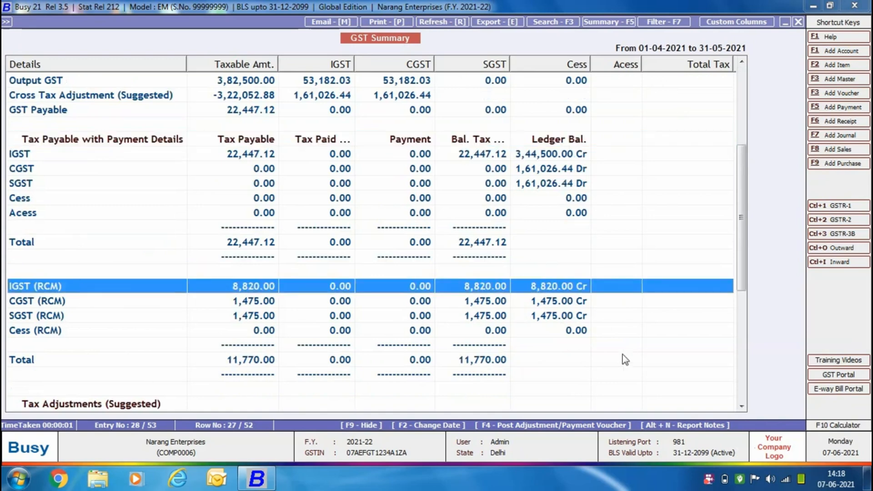
scroll(57, 306, "down", 3)
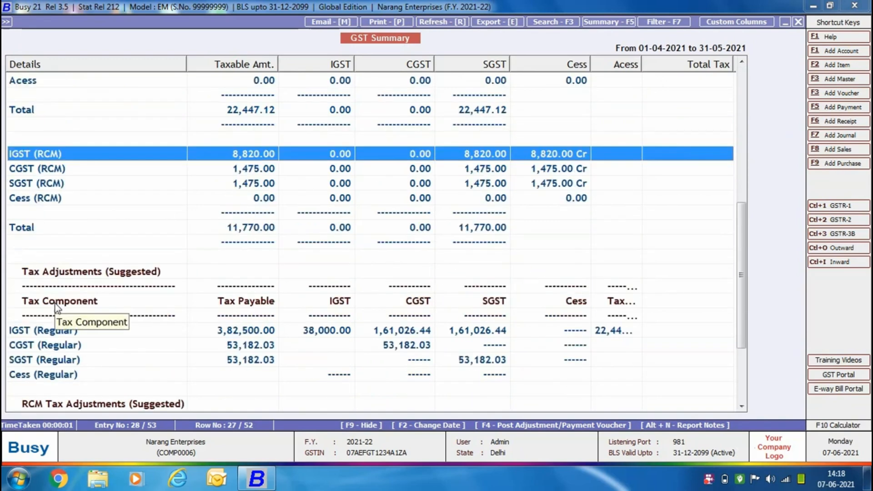
left_click(69, 275)
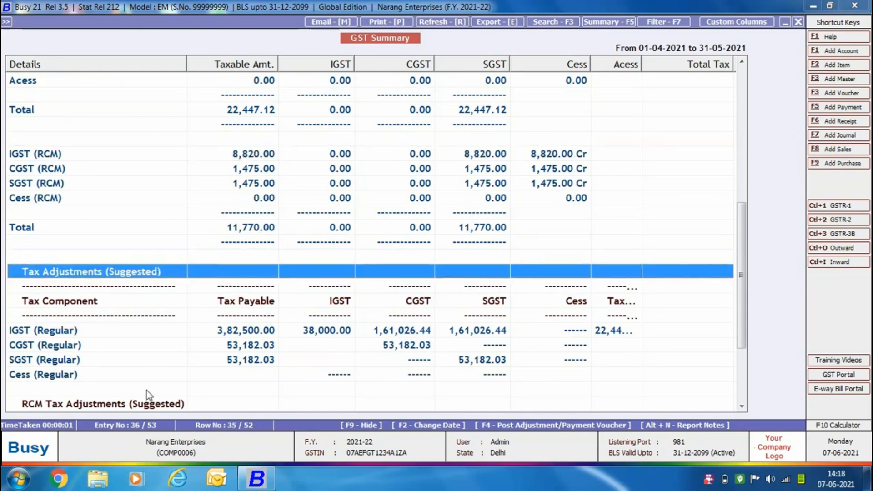
scroll(103, 282, "down", 3)
left_click(97, 286)
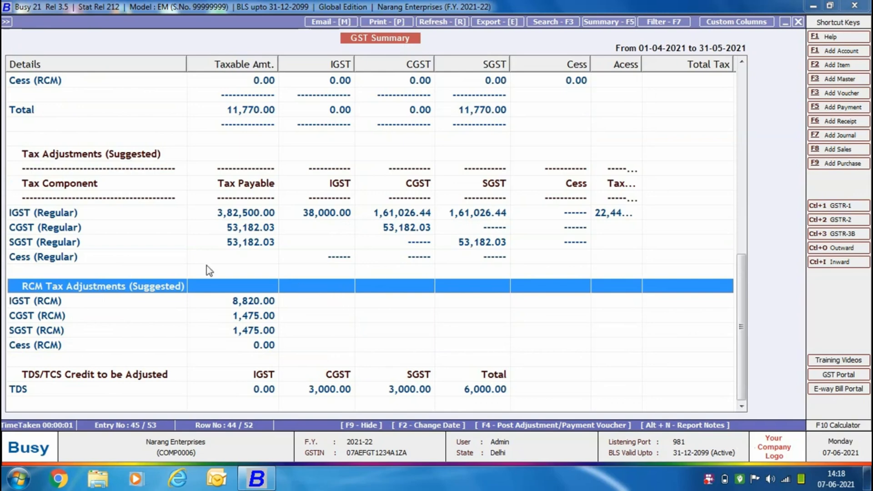
left_click(76, 373)
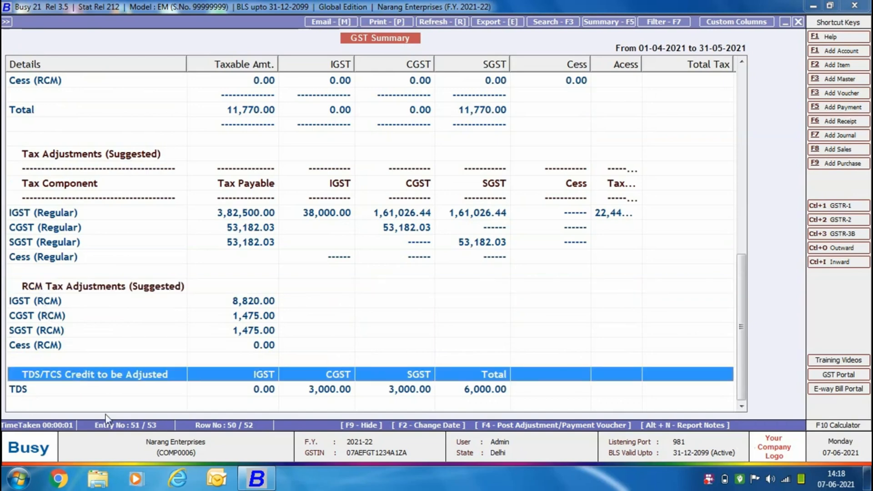
scroll(207, 323, "up", 9)
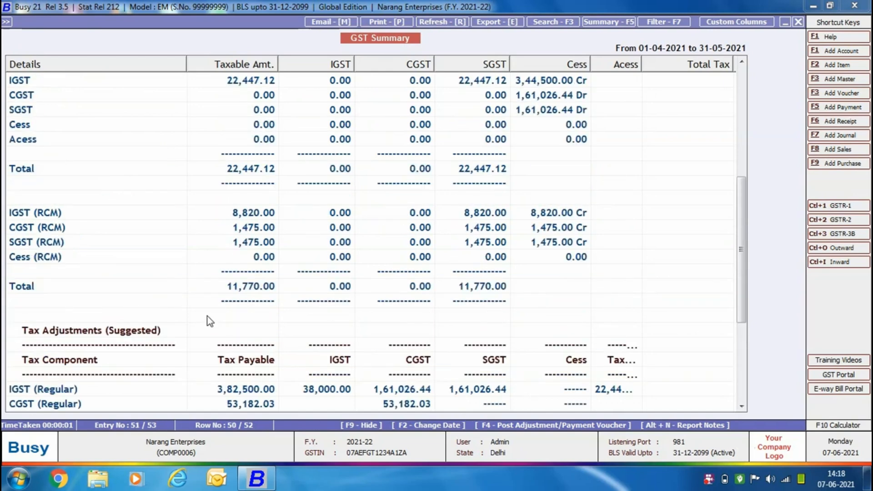
scroll(185, 278, "up", 1)
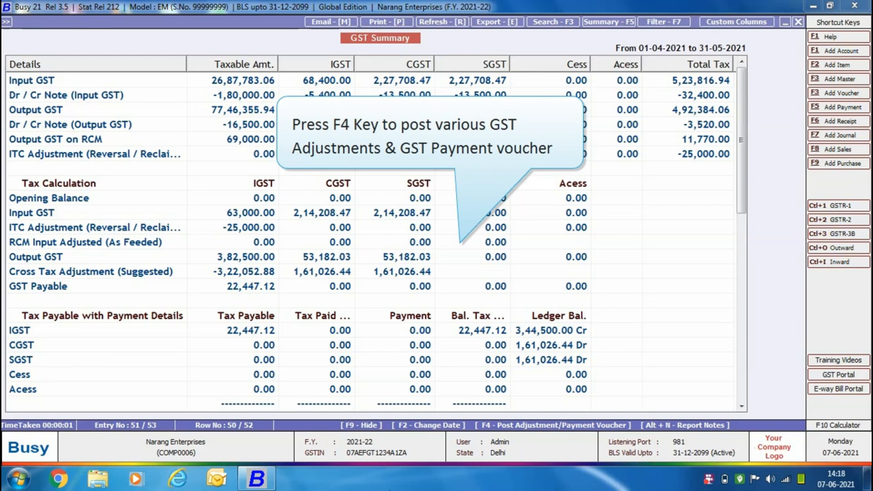
- Generate the RCM Payment voucher as a Journal in series Main dated 31-05-2021, debiting the Output (RCM) accounts and crediting HDFC Bank
key("F4")
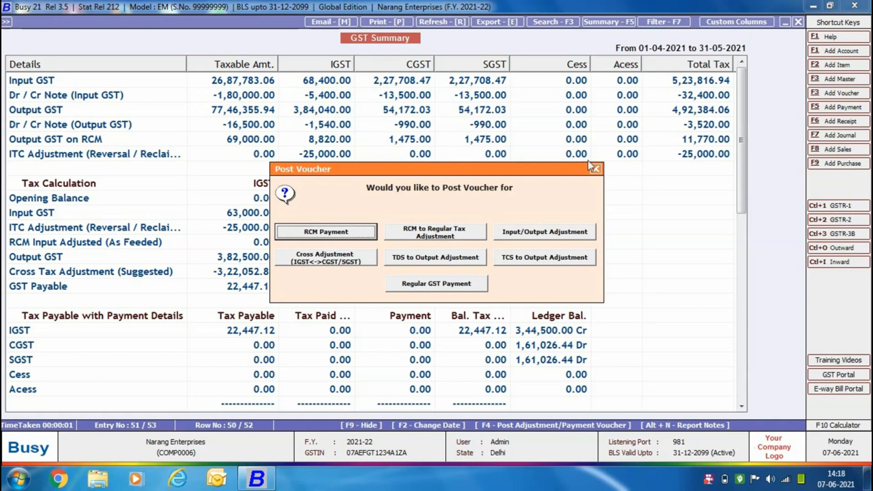
left_click(377, 233)
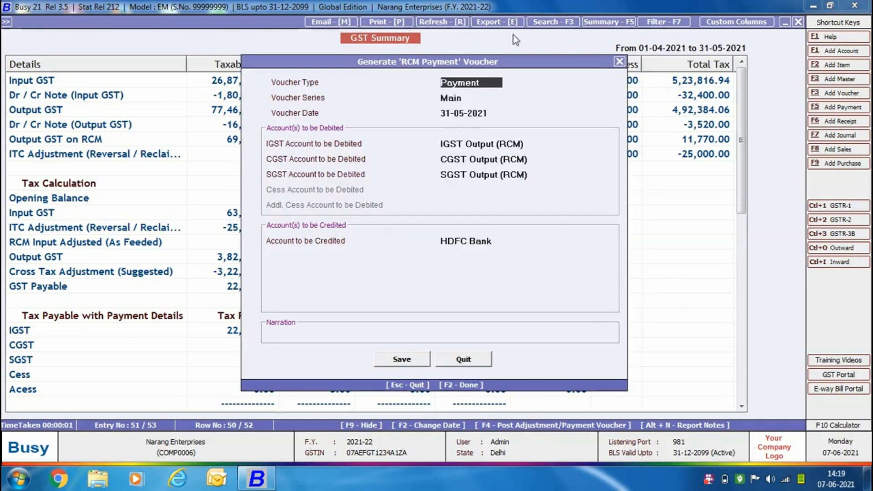
key("Up")
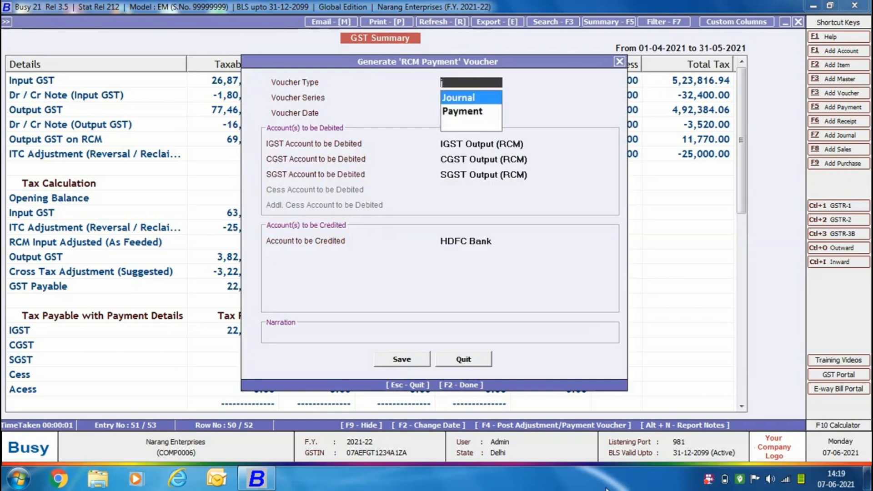
key("Return")
key("Return")
key("Return")
key("Return")
key("Return")
key("Return")
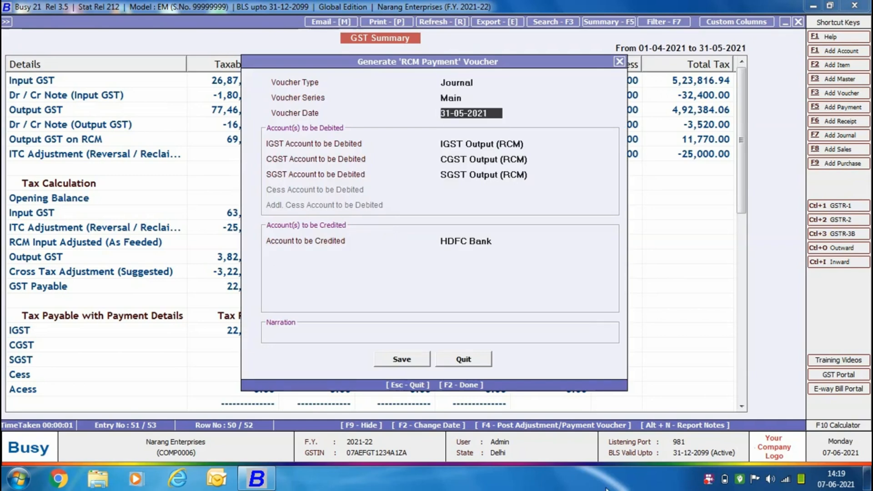
key("Return")
key("Return")
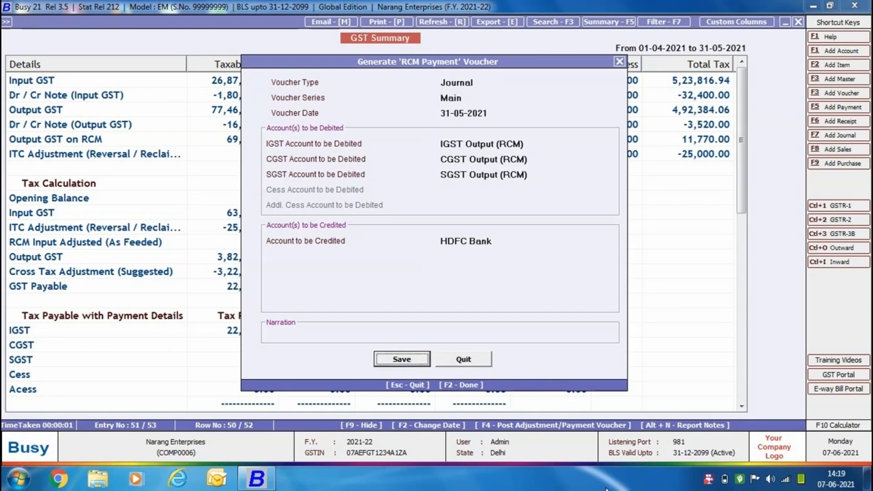
key("Return")
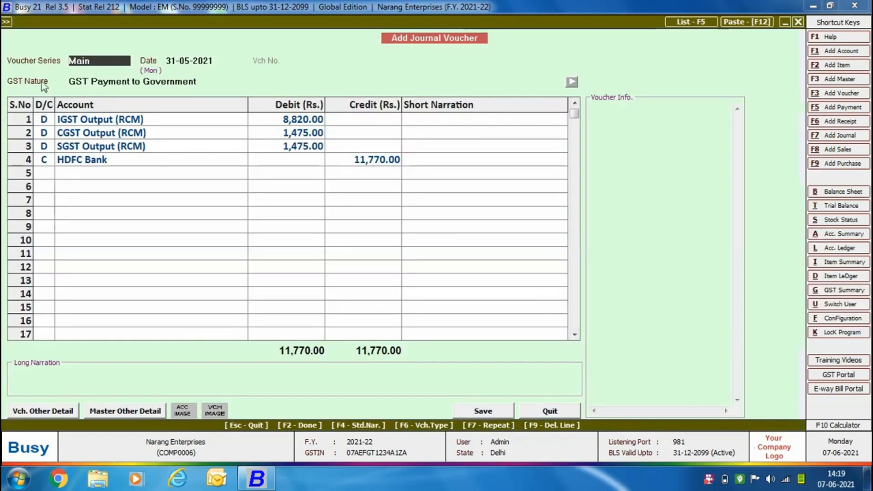
- Save the RCM payment journal voucher with GST payment type RCM Payment, period ending 31-05-2021 and the prefilled tax amounts
left_click(496, 413)
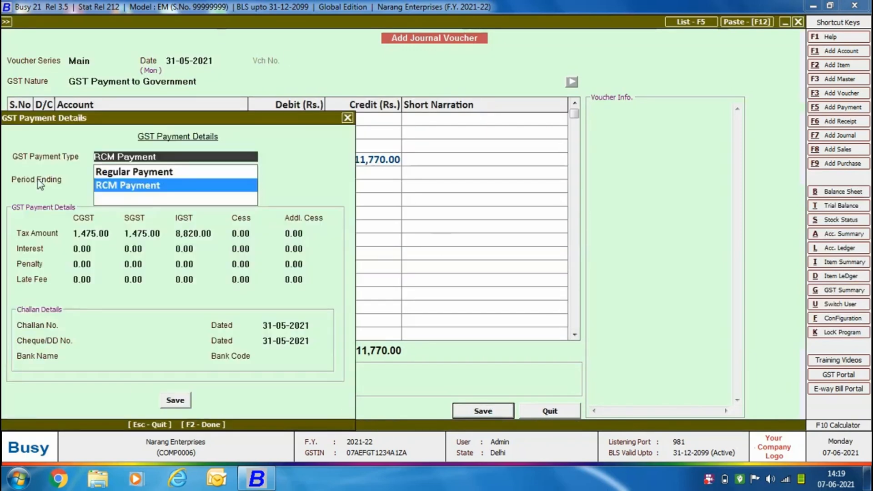
key("Return")
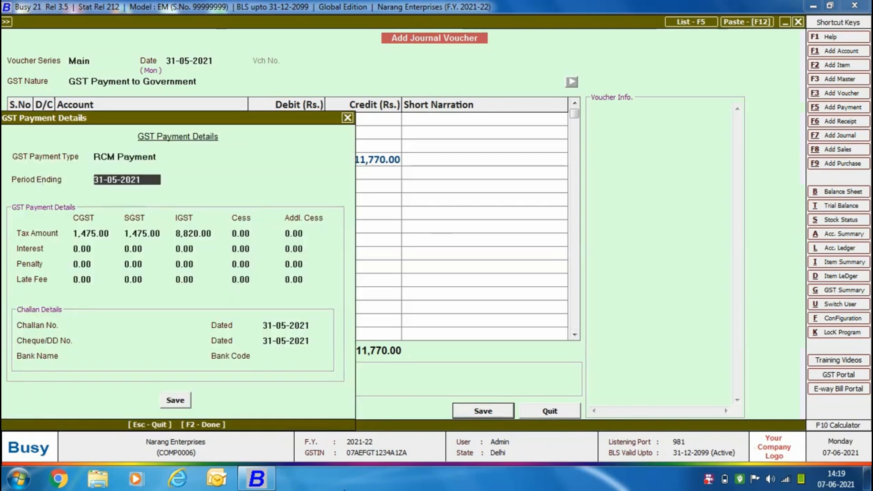
key("Return")
key("Return")
key("Return")
key("Return")
key("Return")
key("Return")
key("Return")
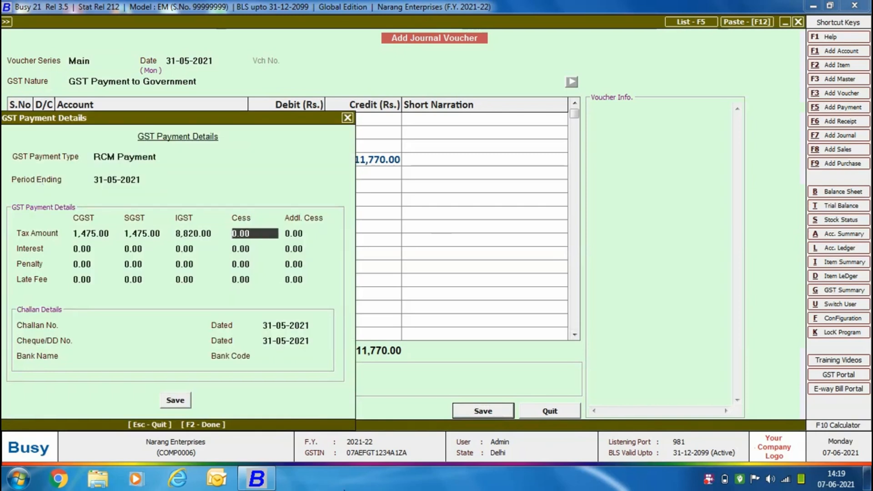
key("Return")
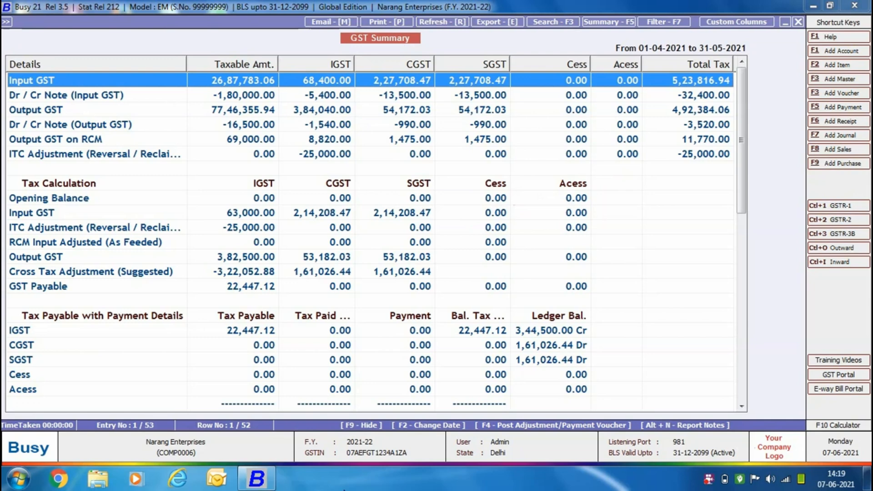
- Generate the RCM to Regular Tax Adjustment voucher in series Main dated 31-05-2021, debiting the Input accounts and crediting the Input Available (RCM) accounts
key("F4")
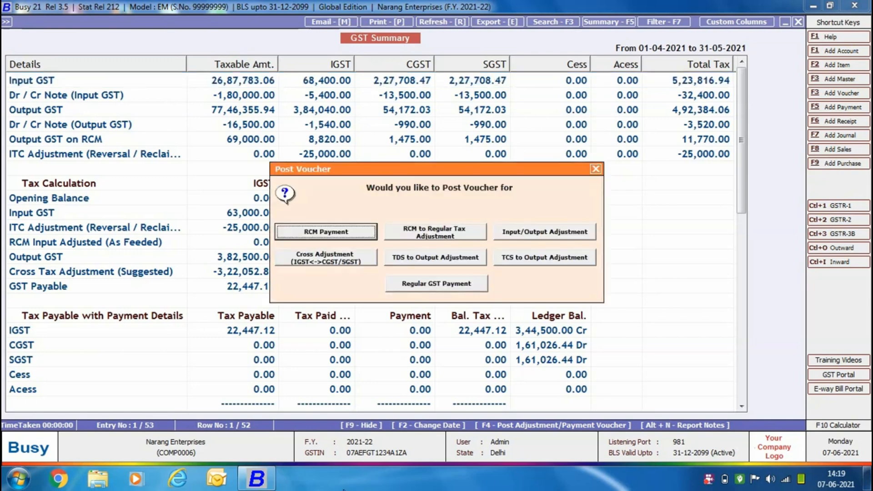
key("Right")
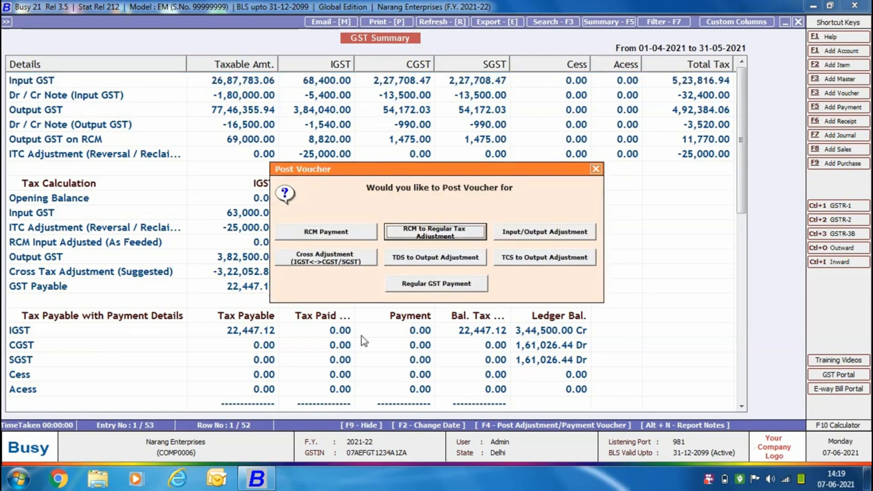
left_click(448, 233)
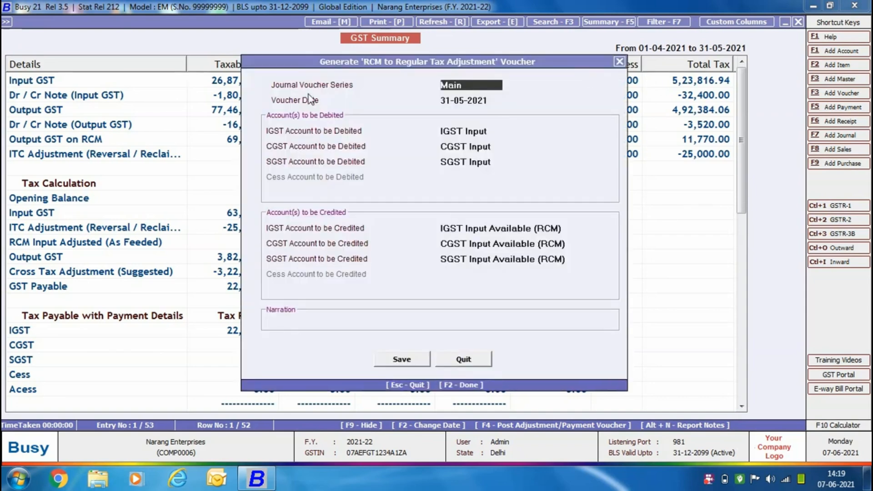
key("Return")
key("Return")
key("Return")
key("Return")
key("Return")
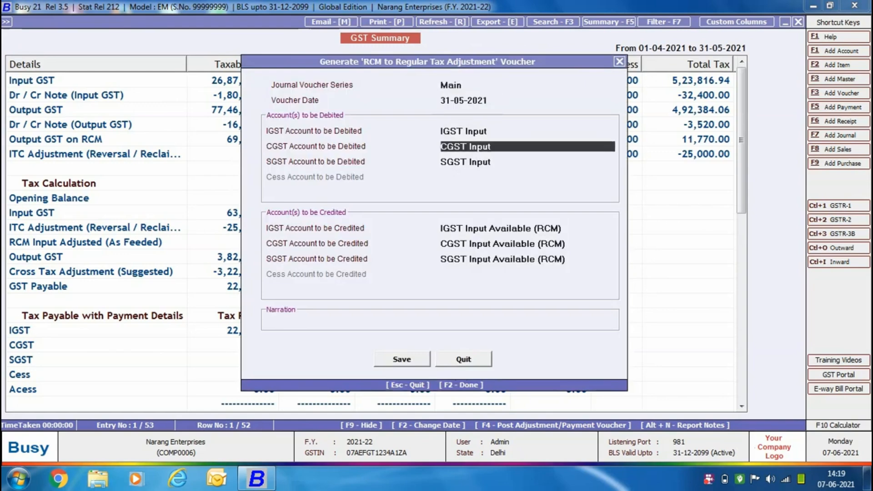
key("Return")
key("Return")
key("Return")
key("Return")
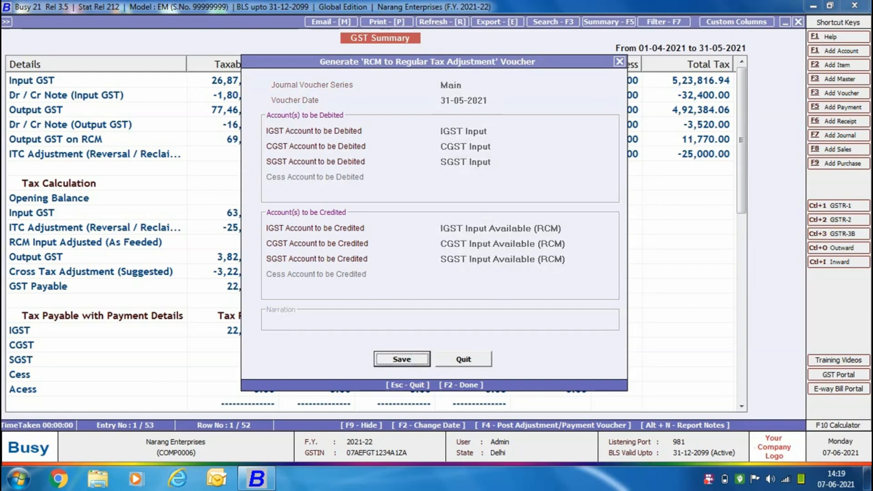
key("Return")
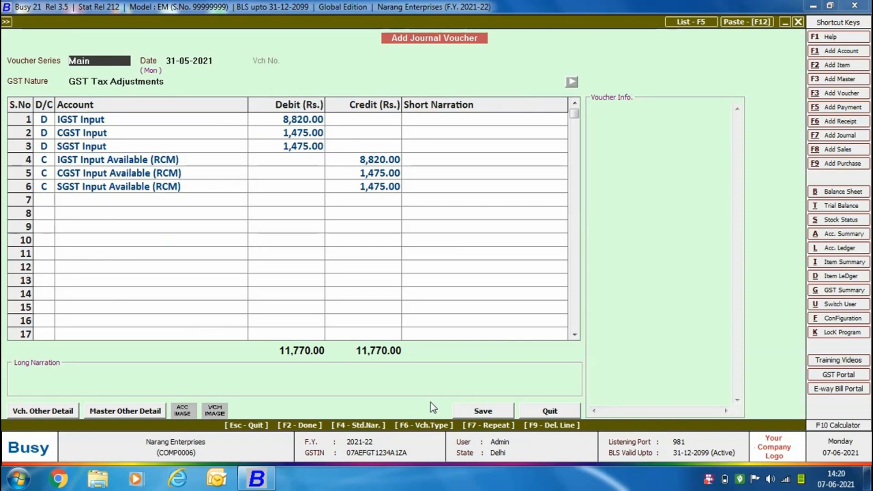
- Save the RCM input journal voucher with the GST adjustment type RCM to Regular Adjustment
left_click(470, 412)
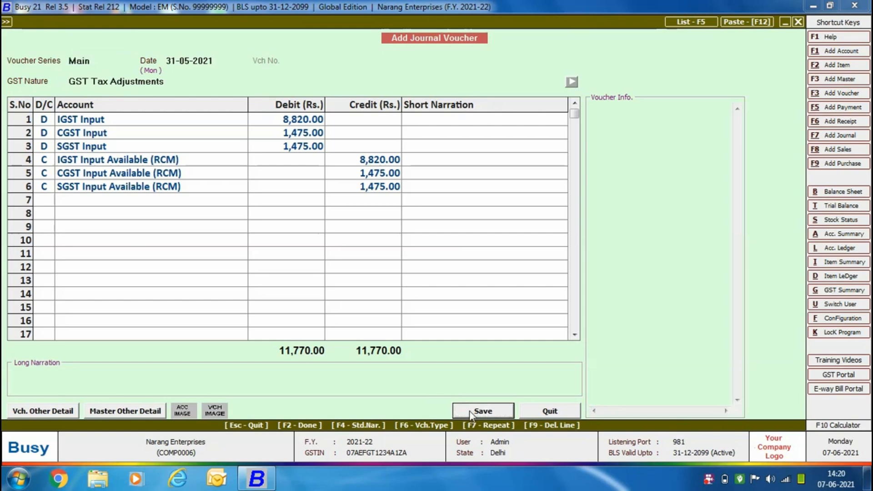
left_click(470, 412)
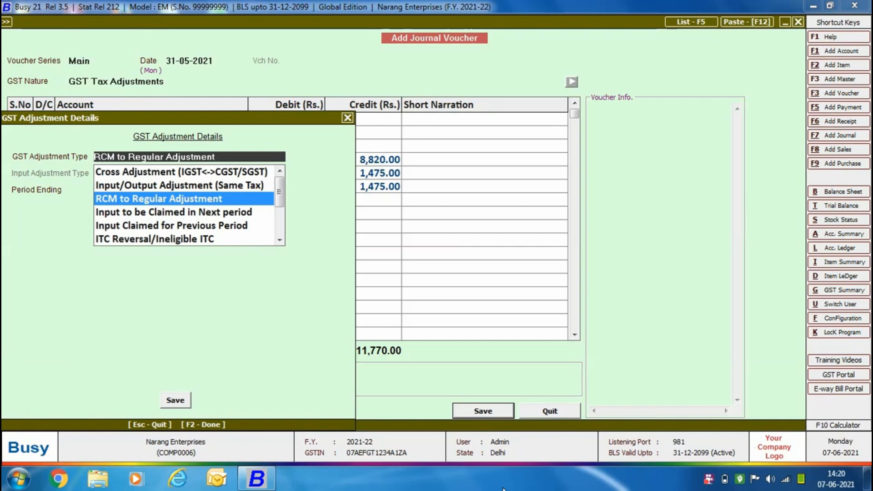
key("Return")
key("Return")
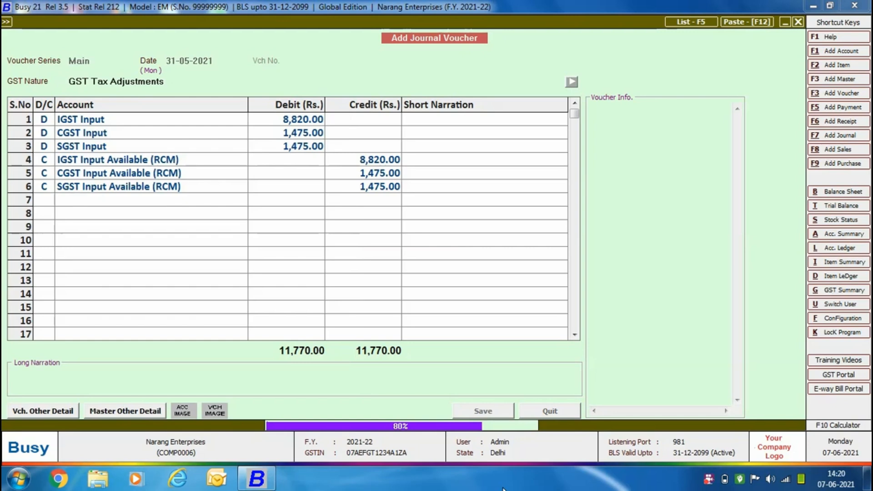
key("F2")
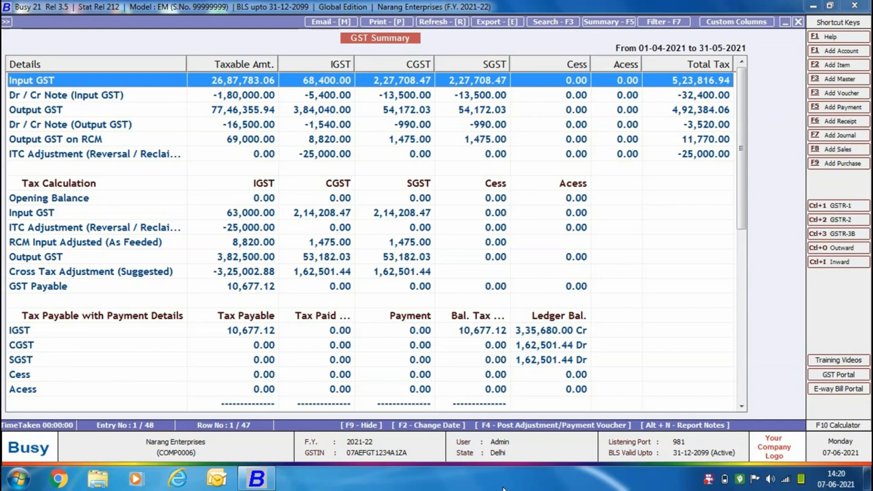
- Generate the Input/Output Adjustment voucher in series Main dated 31-05-2021, debiting the IGST, CGST and SGST Output accounts and crediting the matching Input accounts
key("F4")
key("Right")
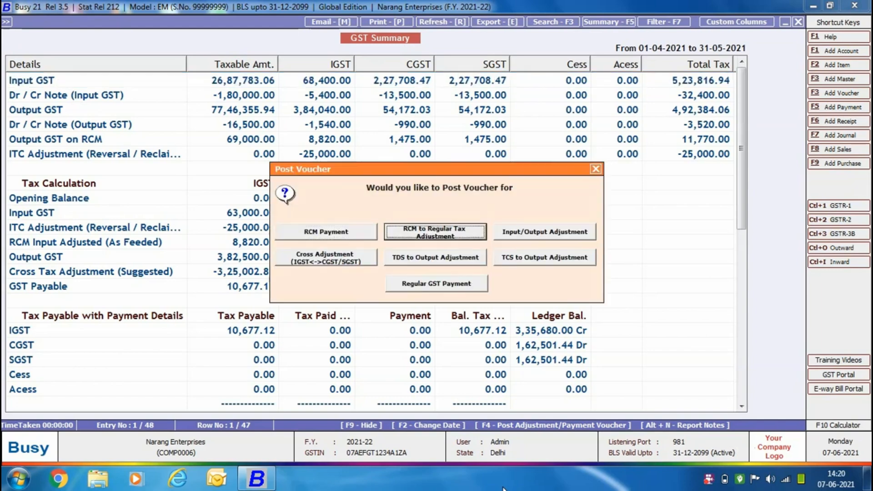
key("Right")
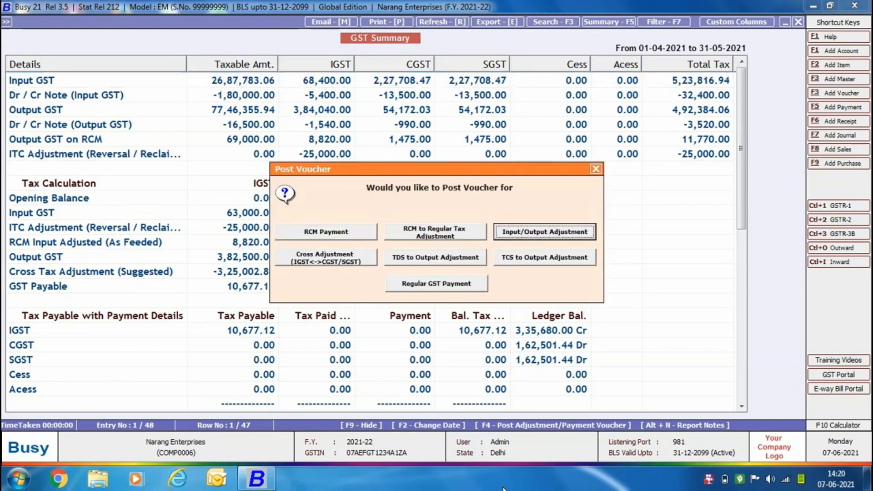
key("Return")
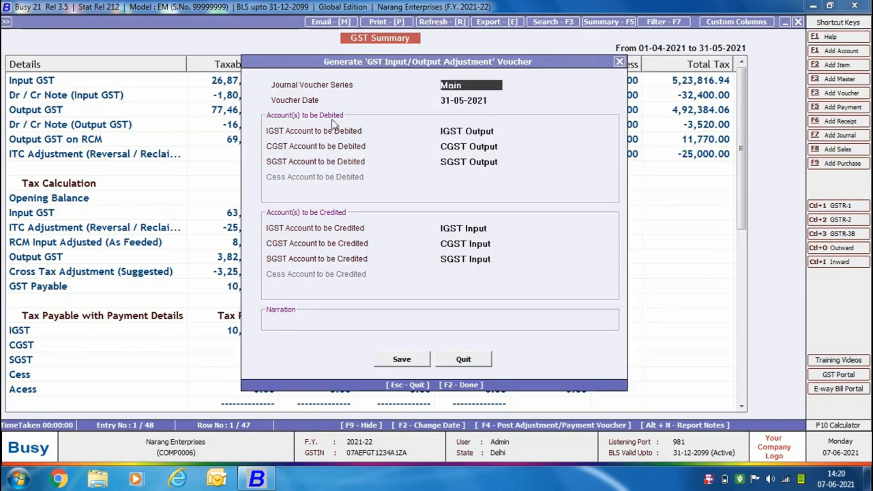
key("Return")
key("Return")
key("Return")
key("Return")
key("Return")
key("Return")
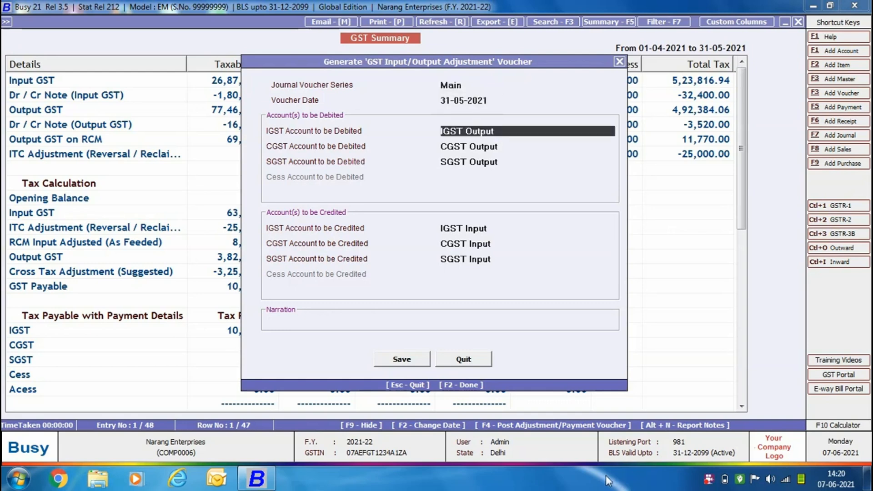
key("Return")
key("Return")
key("Return")
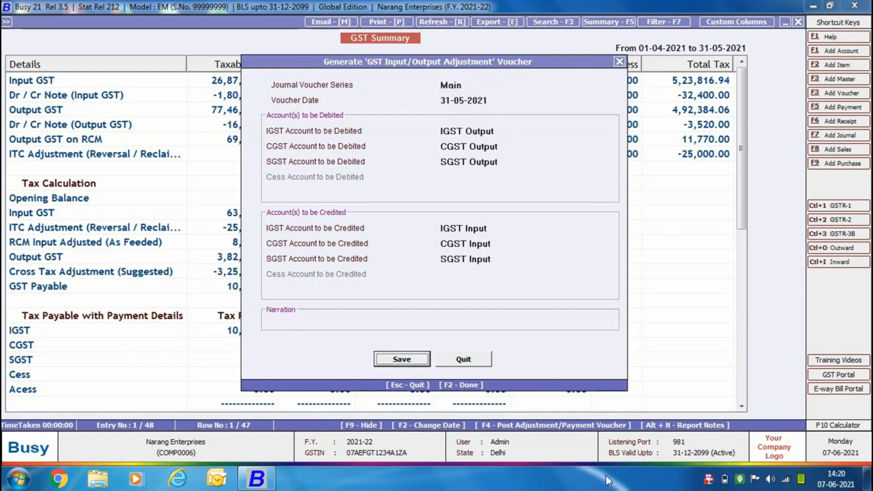
key("Return")
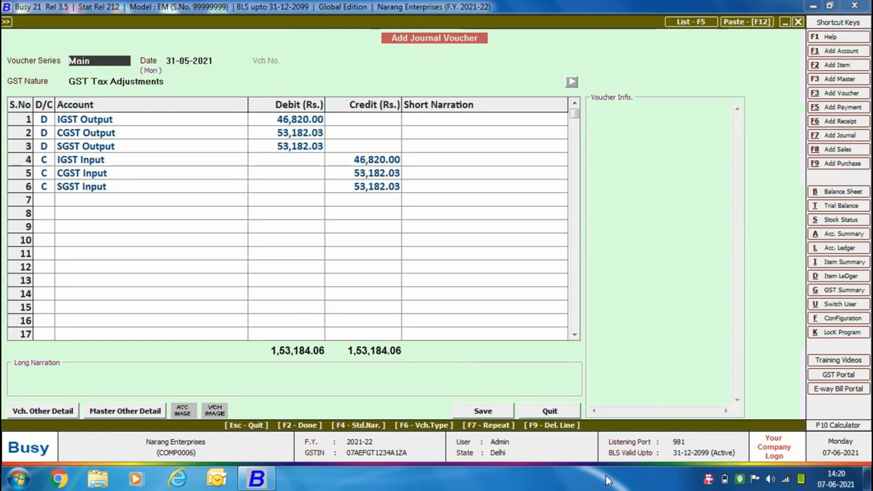
- Save the input/output journal voucher with the GST adjustment type Input/Output Adjustment (Same Tax)
key("F2")
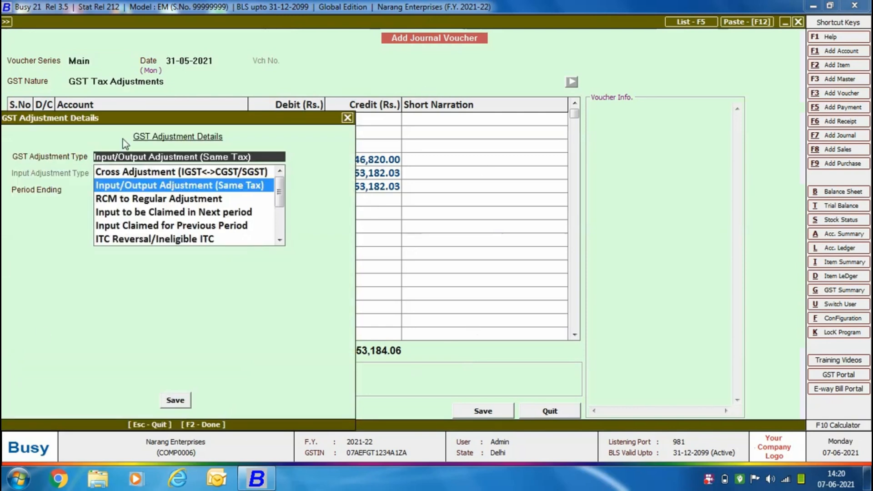
left_click(255, 186)
left_click(182, 402)
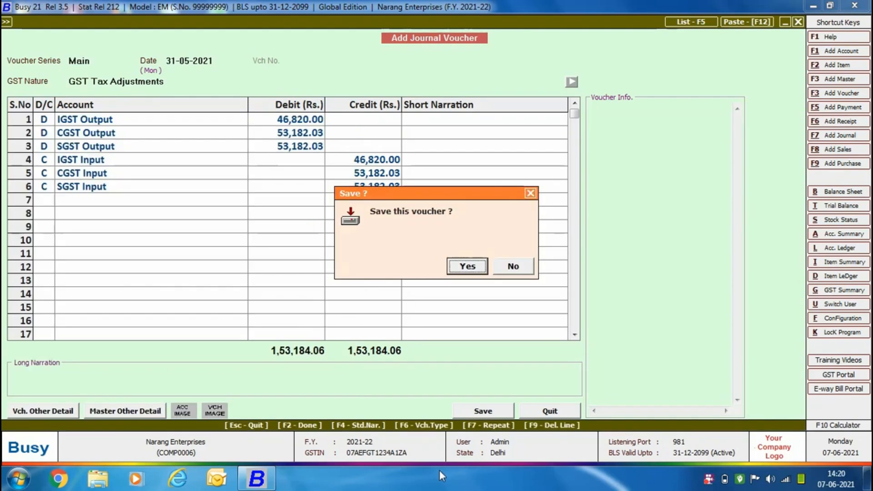
key("Return")
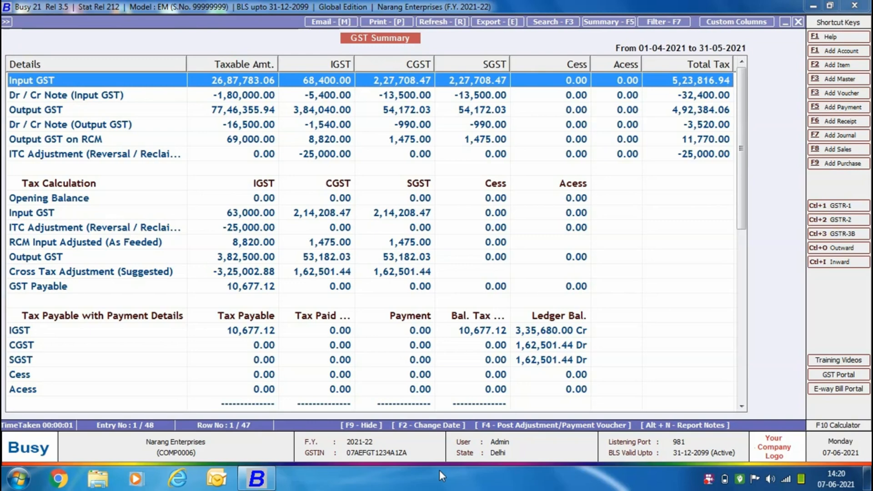
- Generate the Cross Adjustment (IGST<->CGST/SGST) voucher in series Main dated 31-05-2021, debiting IGST Output and crediting CGST Input and SGST Input
key("F4")
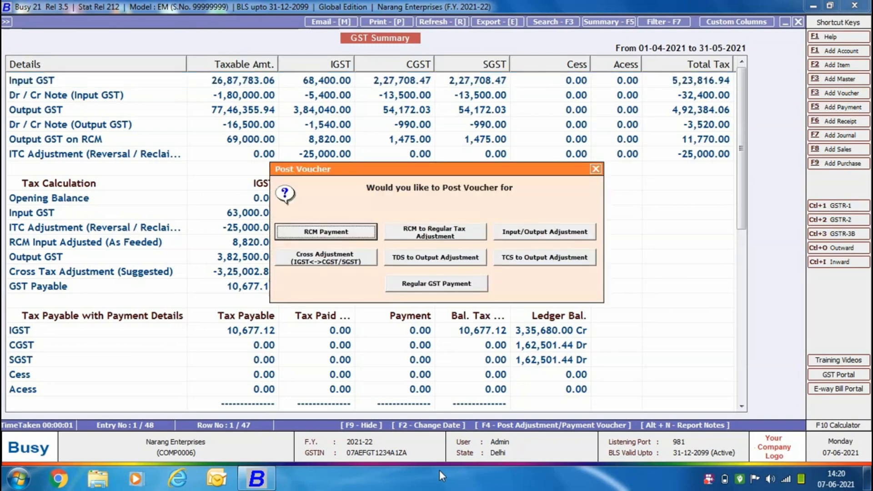
key("Tab")
key("Tab")
key("Tab")
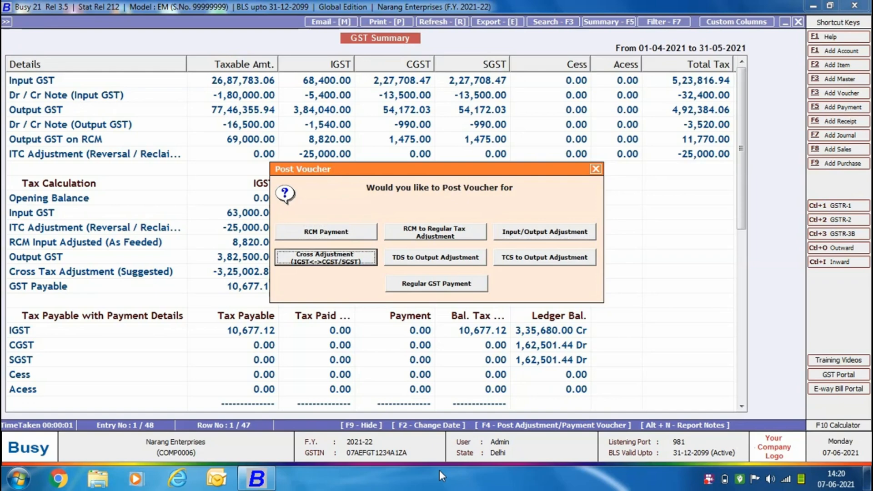
key("Return")
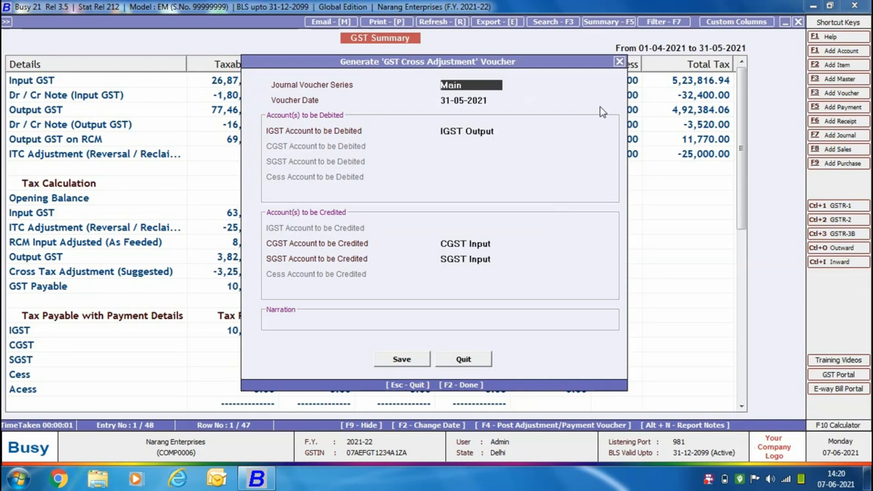
key("Return")
key("Return")
key("Return")
key("Return")
key("Return")
key("Return")
key("Return")
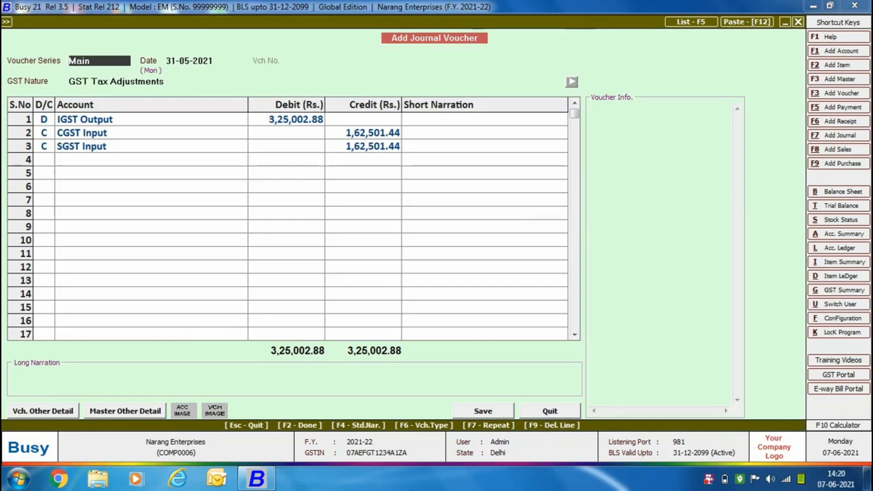
- Save the cross-adjustment journal voucher with the GST adjustment type Cross Adjustment (IGST<->CGST/SGST)
key("F2")
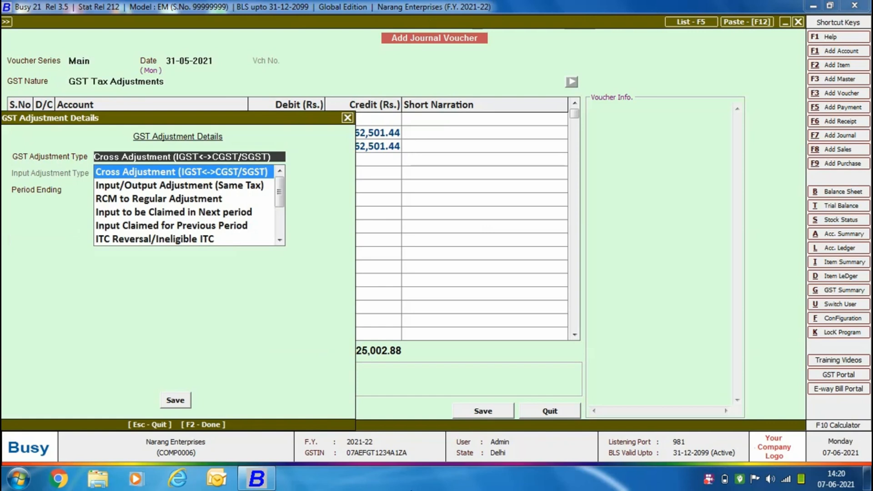
key("Return")
key("Return")
key("Return")
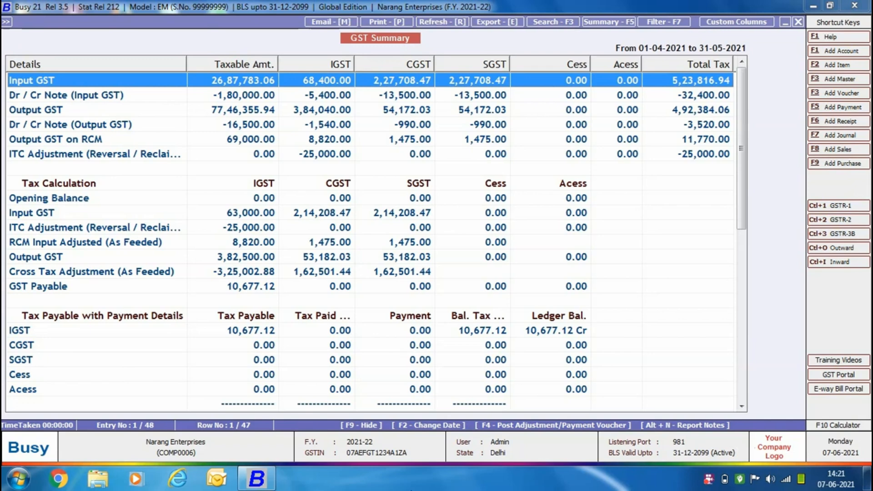
- Generate the TDS to Output Adjustment voucher in series Main dated 31-05-2021, debiting CGST Output and SGST Output and crediting TDS (CGST) and TDS (SGST)
key("F4")
key("Tab")
key("Tab")
key("Tab")
key("Tab")
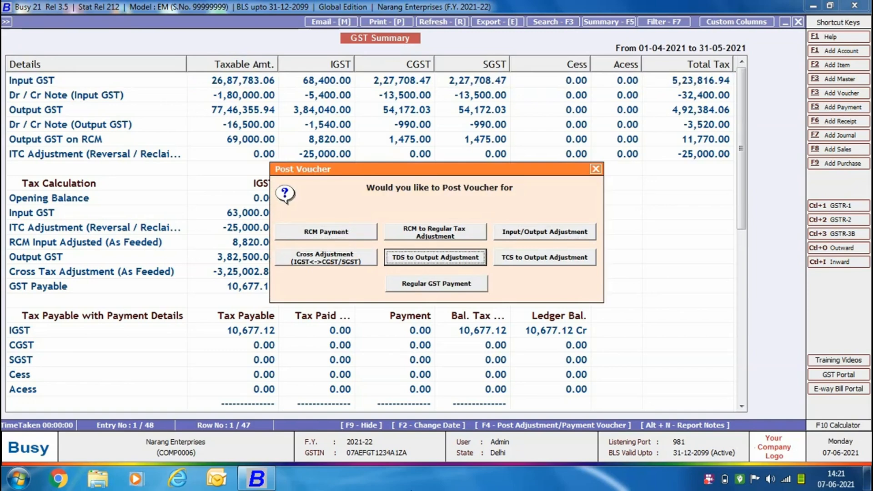
key("Return")
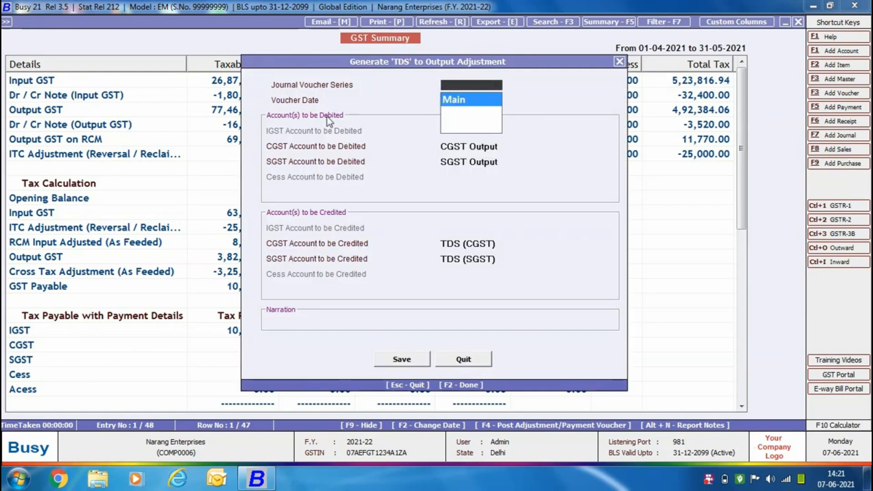
key("Return")
key("Return")
key("Return")
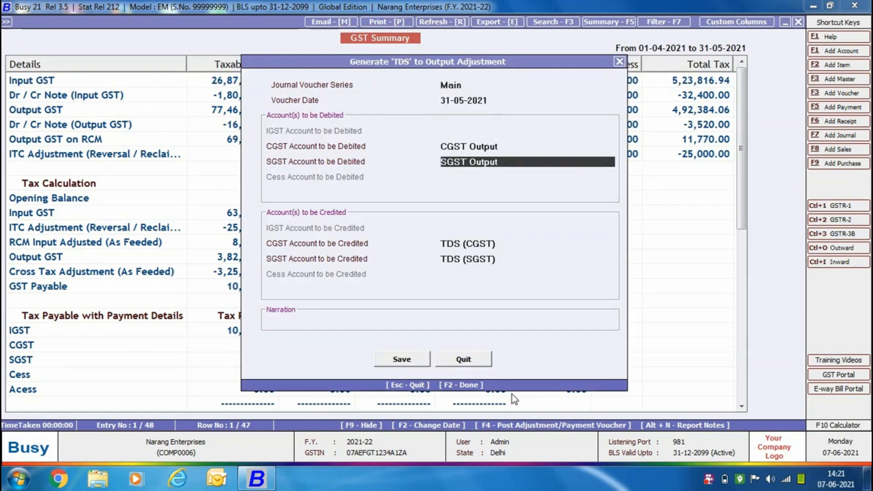
key("Return")
key("Return")
key("Return")
key("Return")
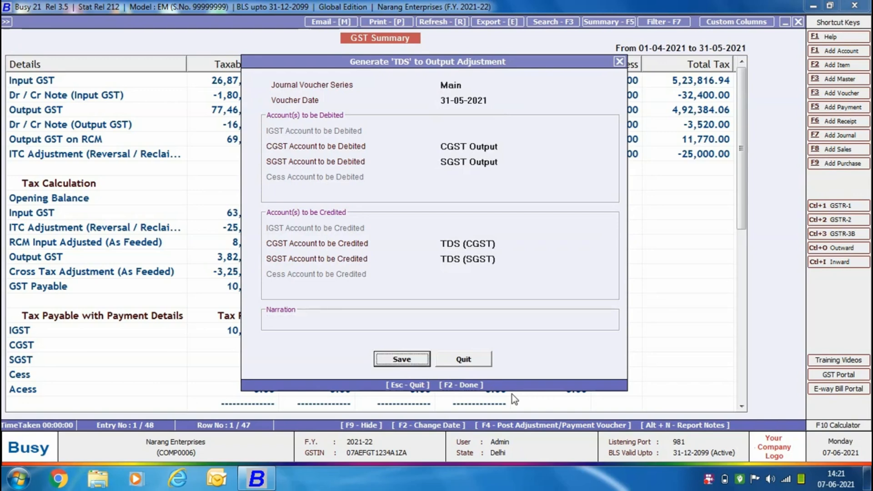
key("Return")
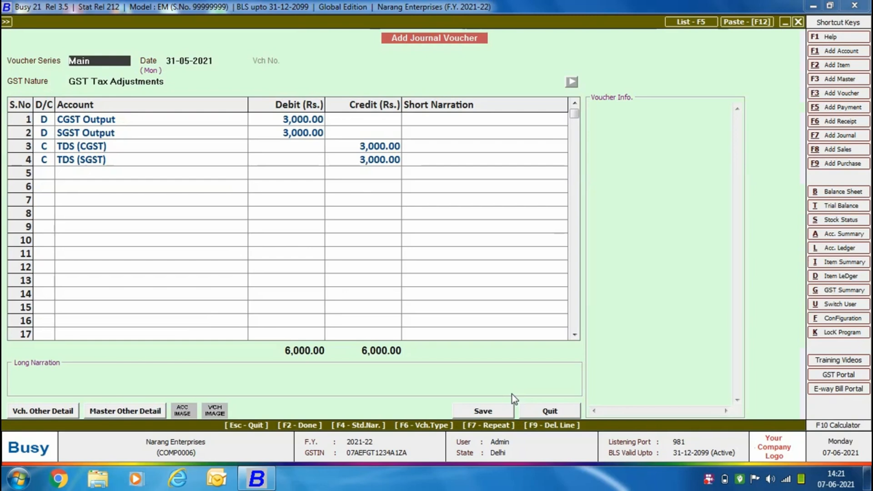
- Save the TDS journal voucher with the GST adjustment type TDS to Output Adjustment
key("F2")
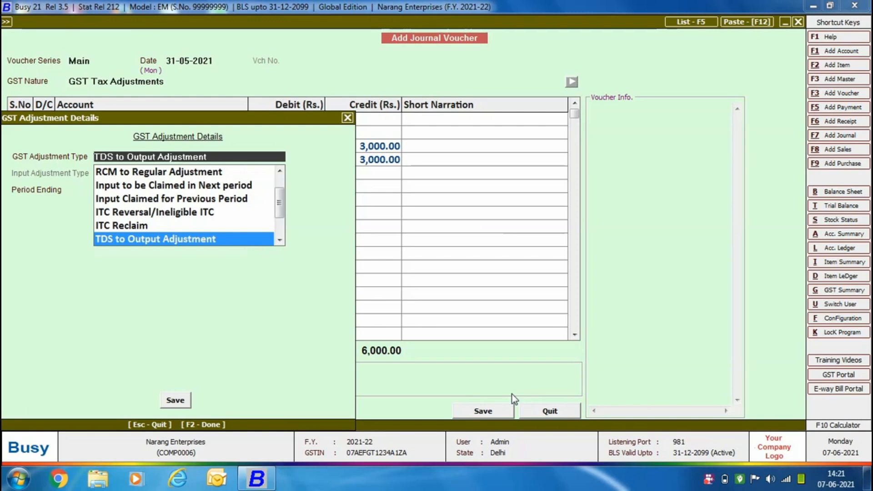
key("Return")
key("Return")
key("Return")
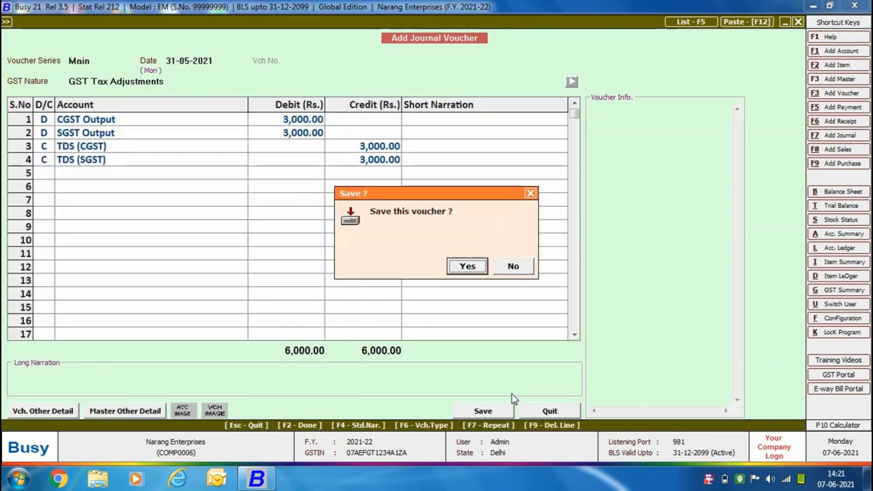
key("Return")
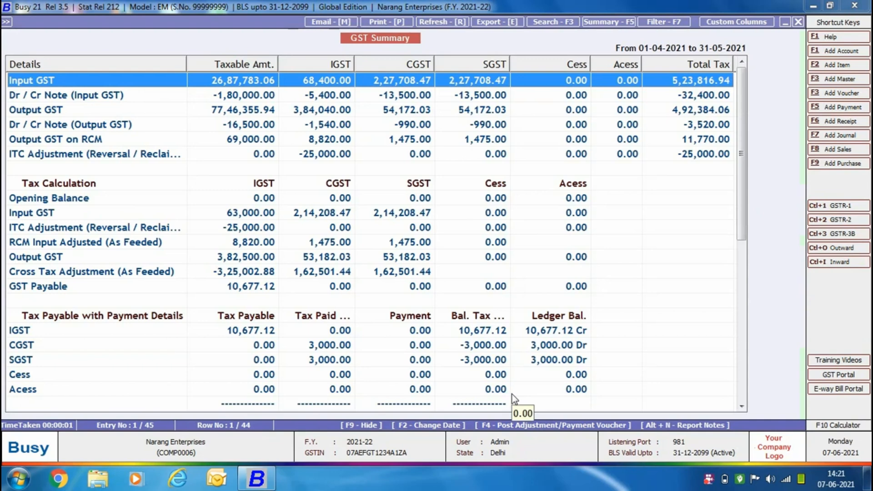
key("F4")
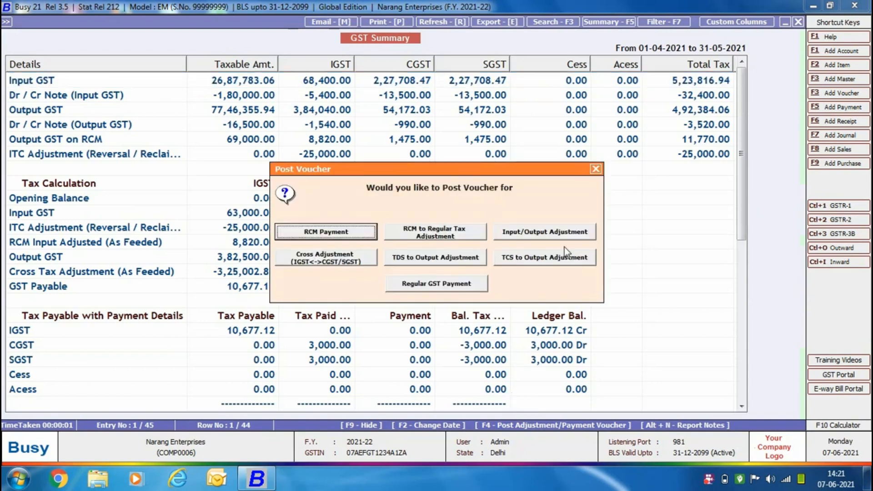
key("Tab")
key("Tab")
key("Tab")
key("Tab")
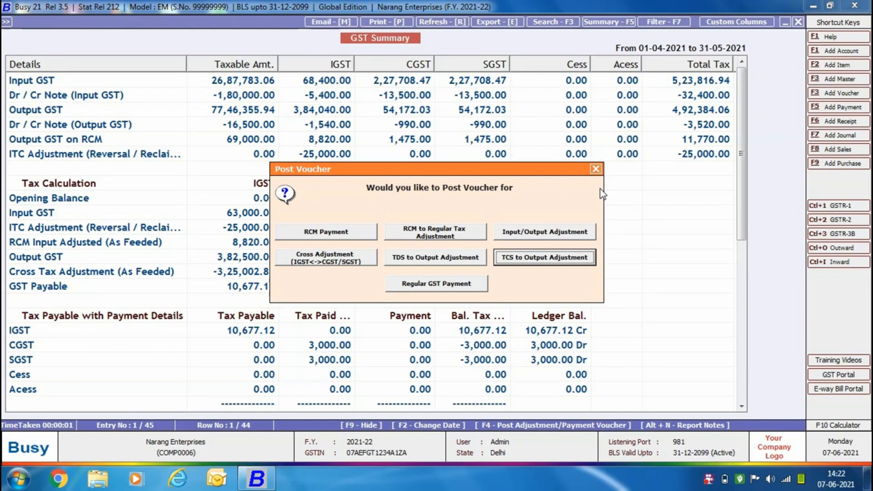
left_click(596, 169)
- Generate the Regular GST Payment voucher as a Journal in series Main dated 05-07-2021, debiting IGST Output and crediting HDFC Bank
scroll(22, 205, "down", 1)
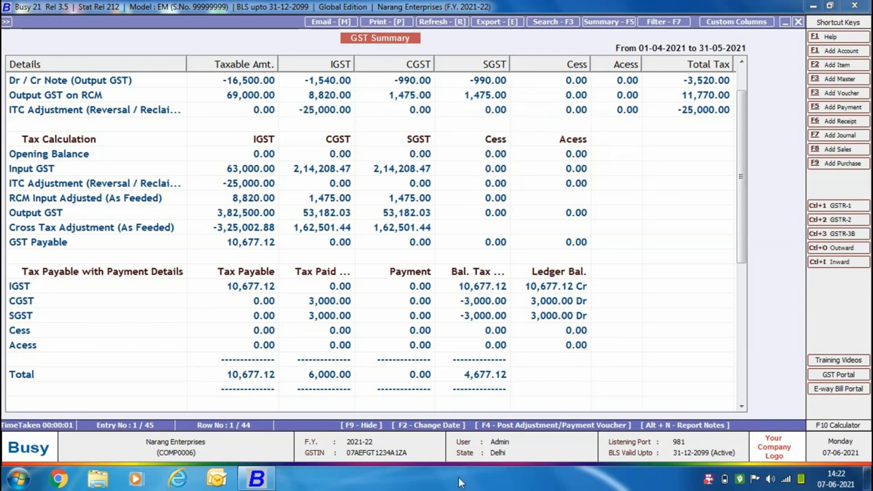
key("F4")
key("Tab")
key("Tab")
key("Tab")
key("Tab")
key("Tab")
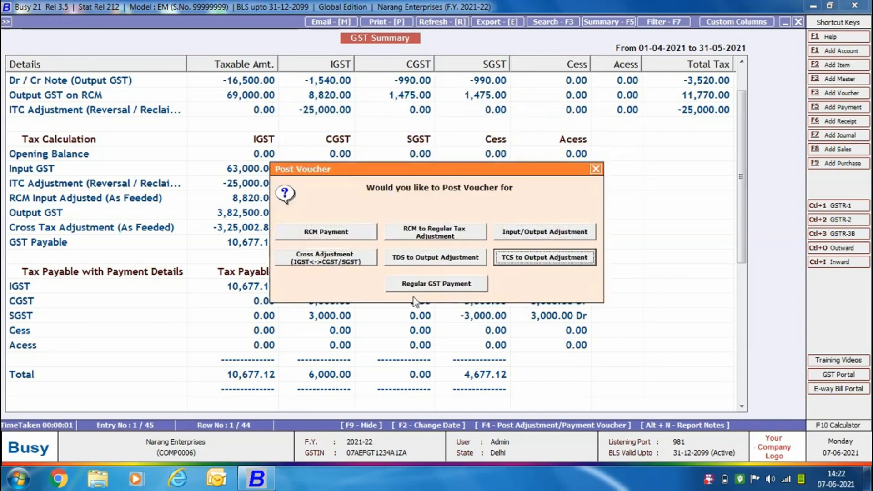
left_click(467, 288)
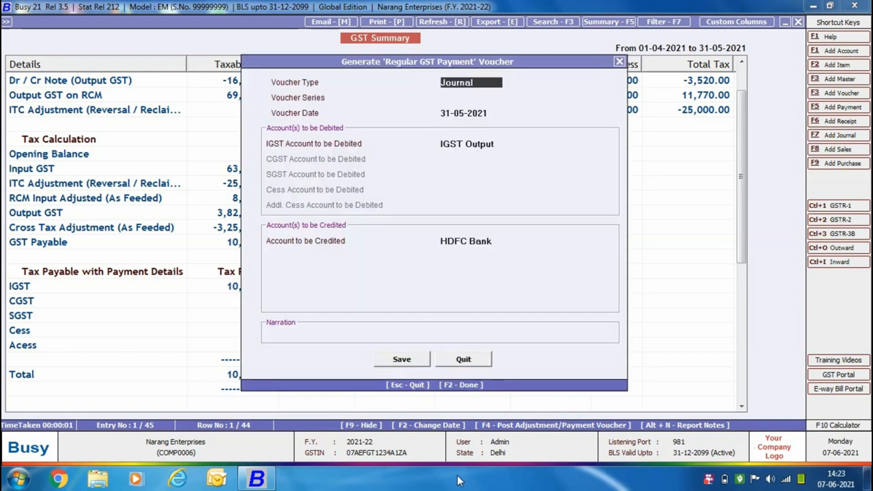
key("Return")
key("Return")
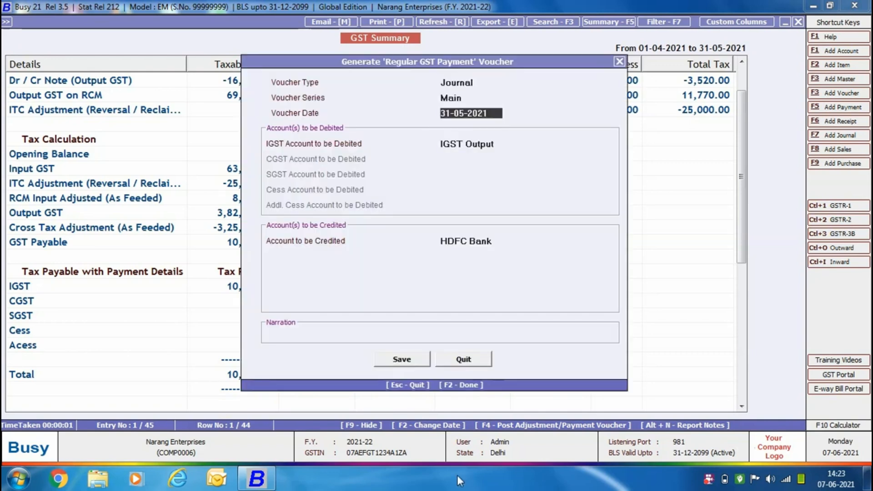
type("05-07")
key("Return")
key("Return")
key("Return")
key("Return")
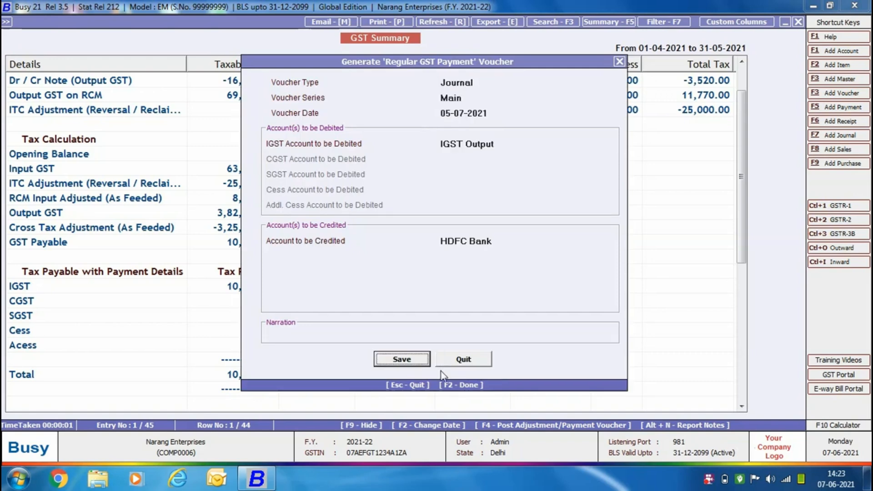
key("Return")
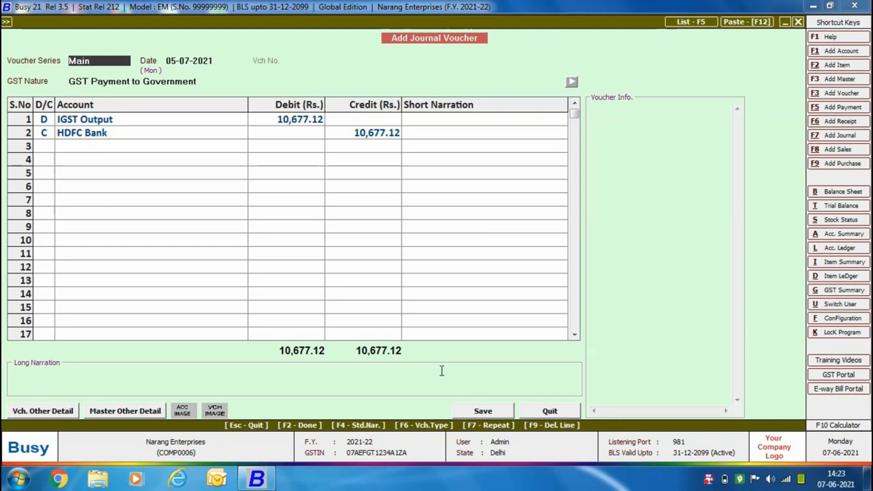
- Save the GST payment journal voucher with payment type Regular Payment and period ending 30-06-2021, leaving the challan details blank
key("F2")
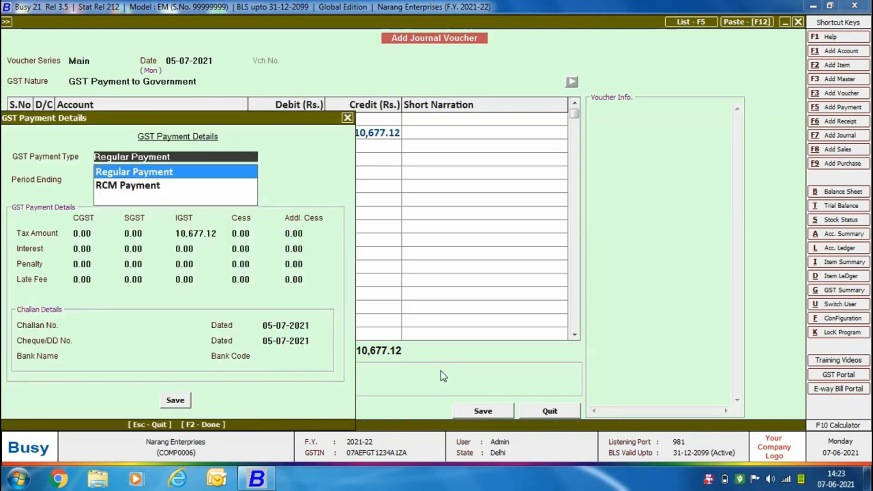
key("Return")
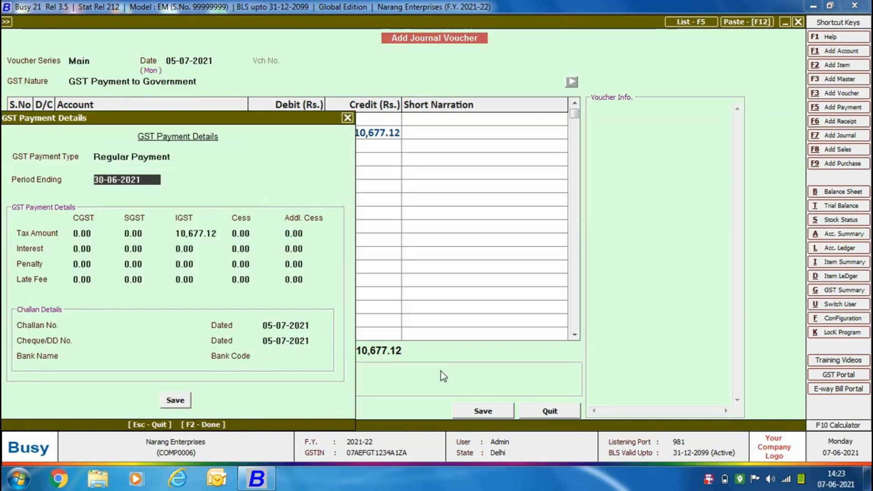
key("Return")
key("Return")
key("Return")
key("Return")
key("Return")
key("Return")
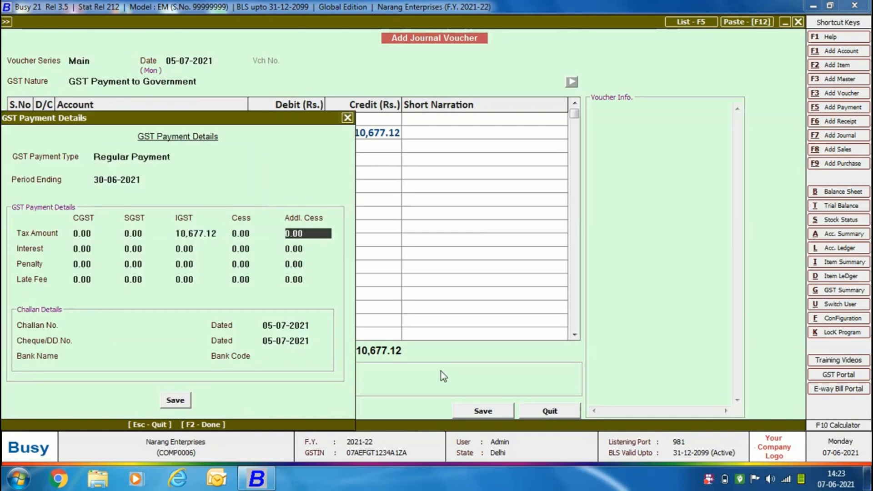
key("Return")
key("Return")
key("Return")
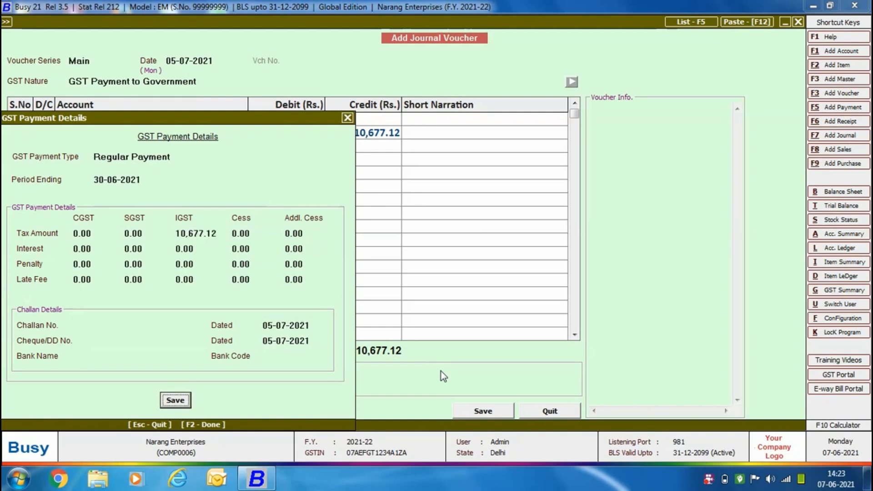
key("Return")
key("Return")
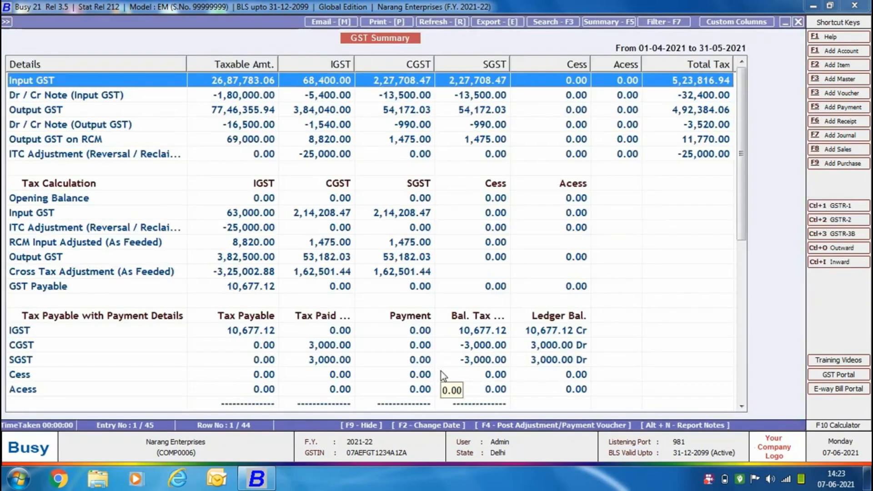
- Rerun the GST Summary from 01-04-2021 to 05-07-2021 and review the tax payable with payment details
key("Page_Down")
key("Escape")
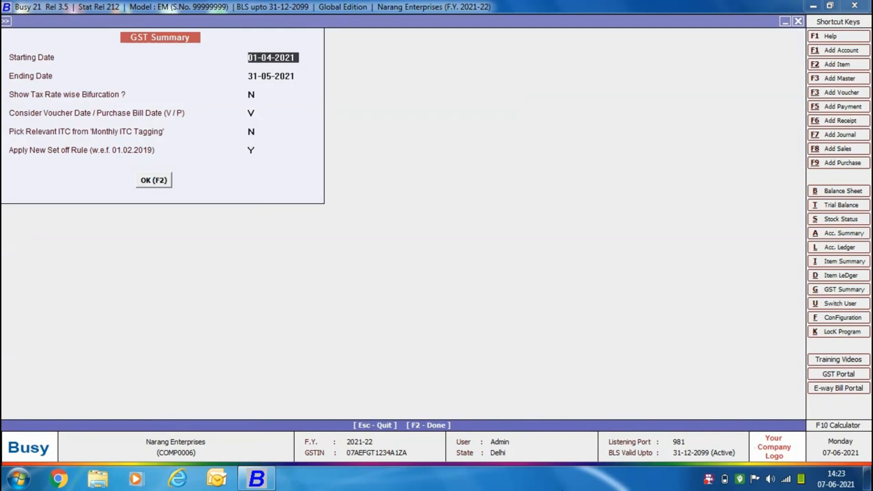
key("Return")
type("05-07")
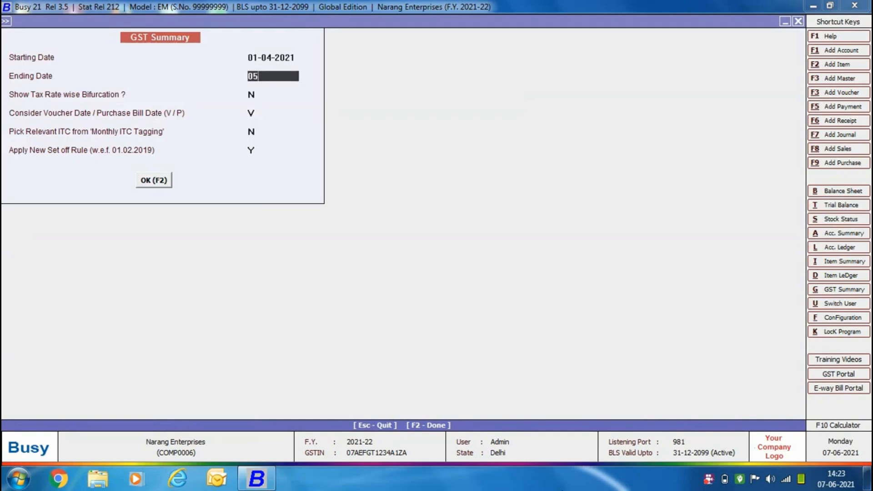
key("Return")
key("Return")
key("Return")
key("Return")
key("Return")
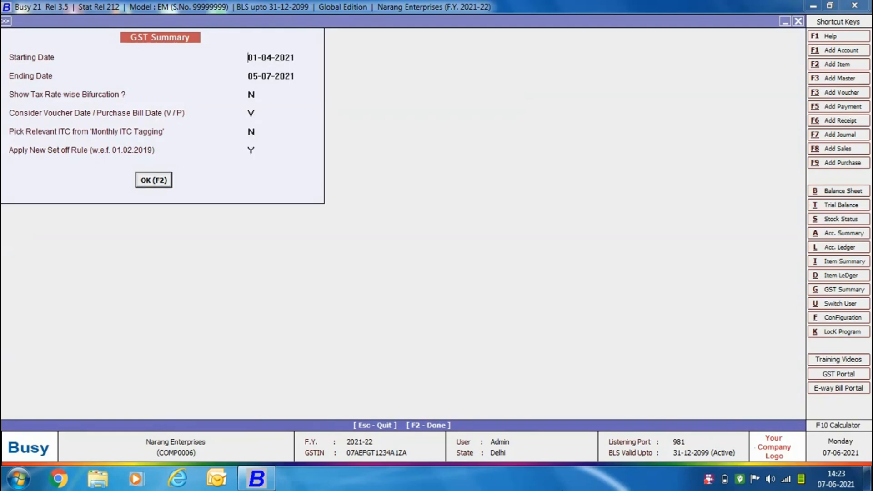
key("F2")
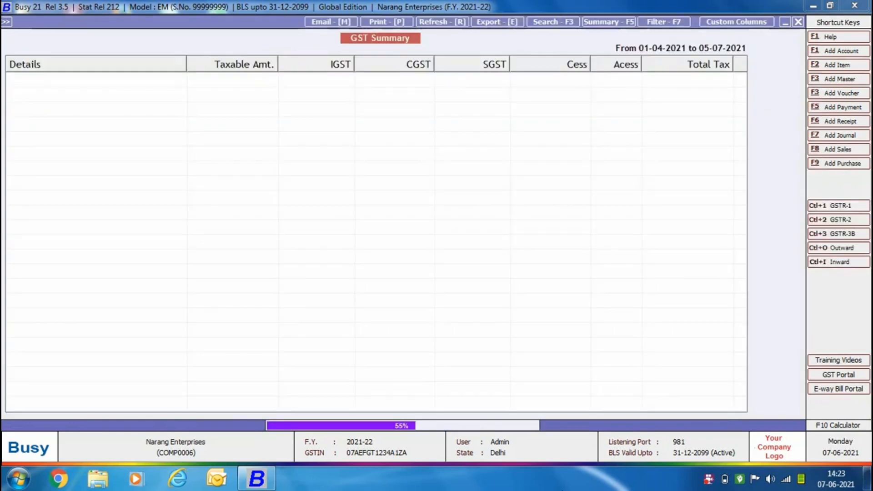
scroll(545, 397, "down", 3)
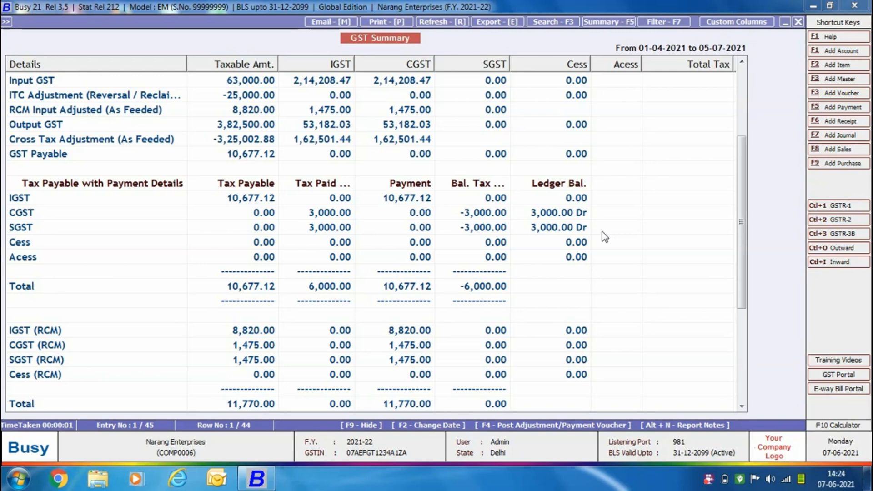
- Close the GST Summary report and go back to the company's main screen
key("Escape")
key("Escape")
key("Escape")
key("Escape")
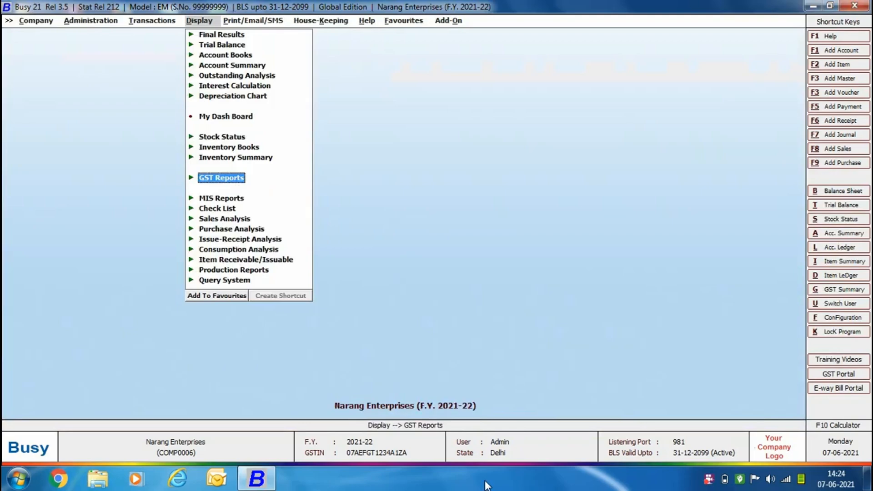
key("Escape")
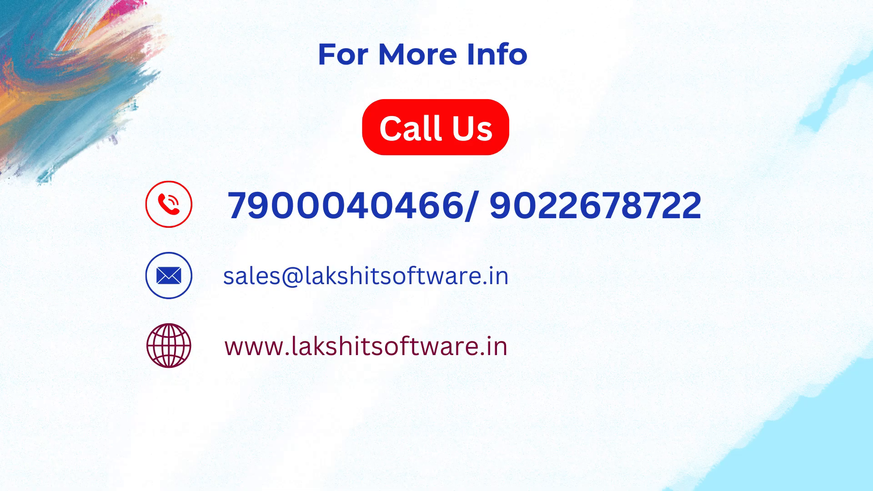